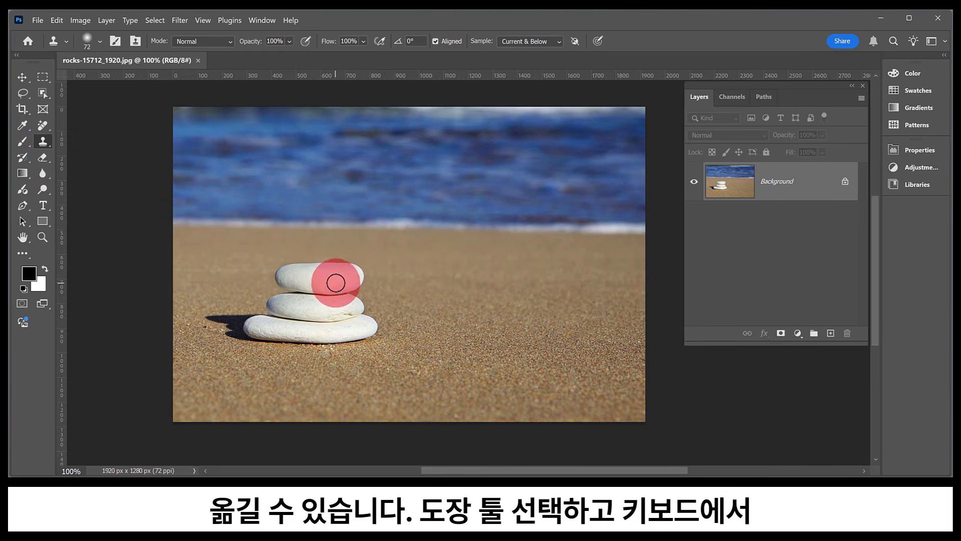
Step: With Aligned on, sample the stacked stones using the Clone Stamp and clone a copy onto the empty sand beside them in several strokes
{"action": "key", "text": "alt"}
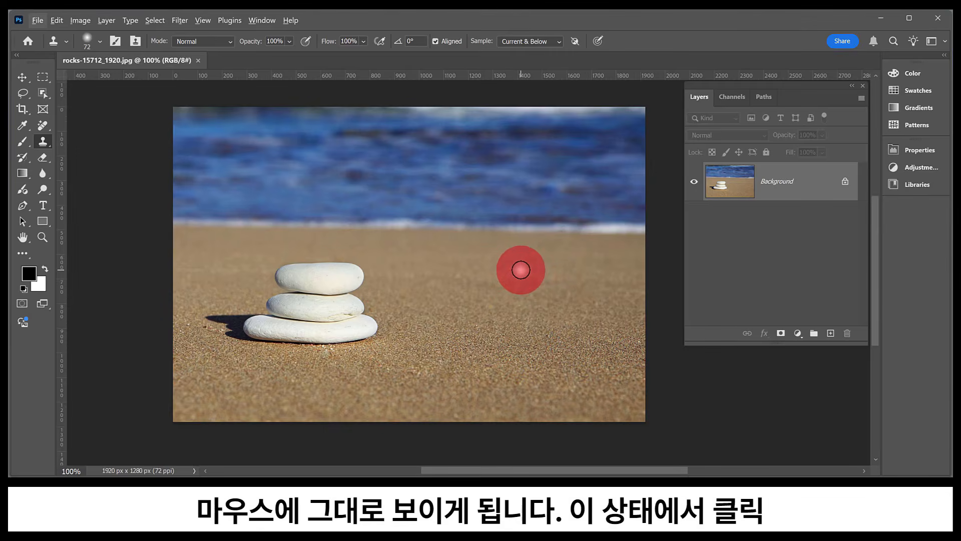
{"action": "mouse_move", "coordinate": [520, 270]}
{"action": "left_mouse_down"}
{"action": "mouse_move", "coordinate": [497, 268]}
{"action": "mouse_move", "coordinate": [530, 263]}
{"action": "mouse_move", "coordinate": [499, 264]}
{"action": "mouse_move", "coordinate": [503, 272]}
{"action": "mouse_move", "coordinate": [508, 262]}
{"action": "mouse_move", "coordinate": [476, 262]}
{"action": "mouse_move", "coordinate": [465, 271]}
{"action": "mouse_move", "coordinate": [500, 275]}
{"action": "mouse_move", "coordinate": [544, 263]}
{"action": "mouse_move", "coordinate": [517, 284]}
{"action": "mouse_move", "coordinate": [463, 294]}
{"action": "mouse_move", "coordinate": [534, 290]}
{"action": "left_mouse_up"}
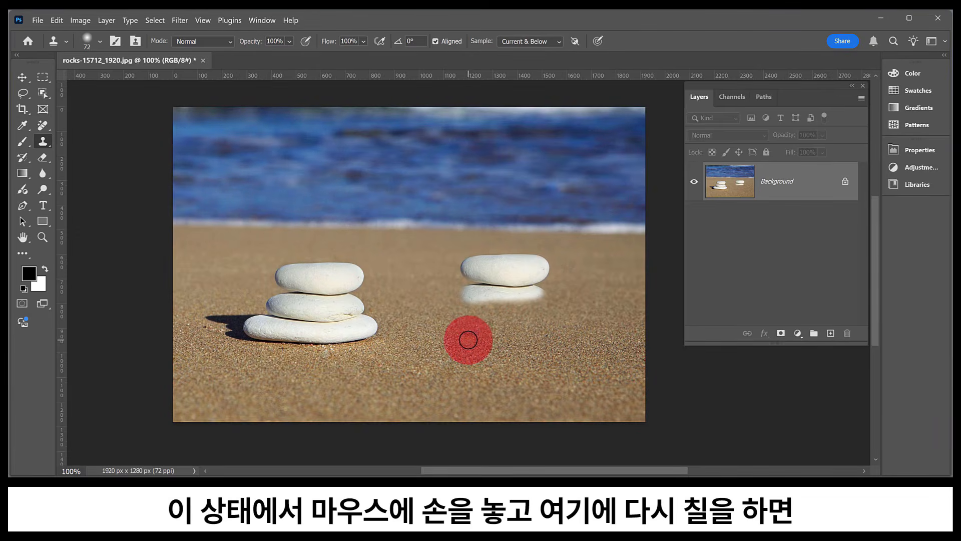
{"action": "left_click_drag", "start_coordinate": [468, 339], "coordinate": [486, 328]}
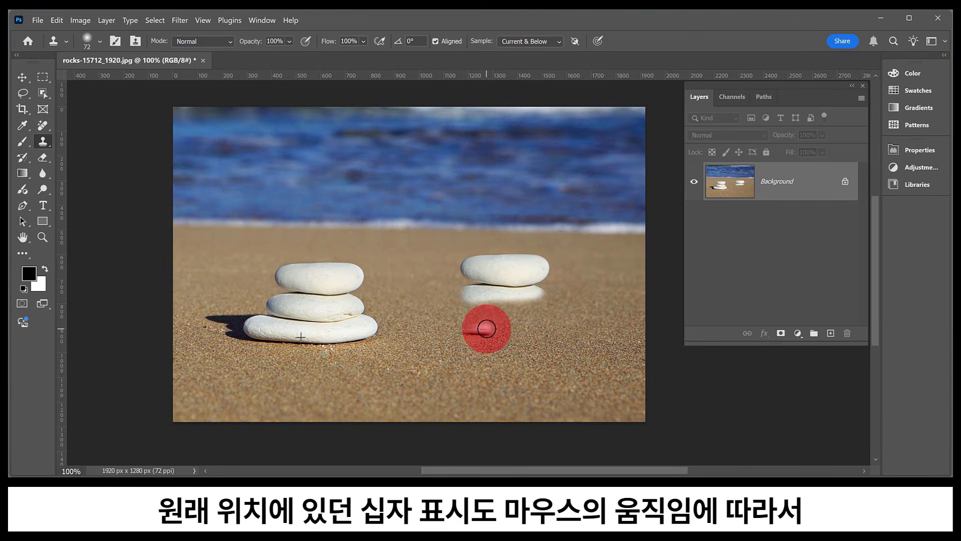
{"action": "mouse_move", "coordinate": [486, 329]}
{"action": "left_mouse_down"}
{"action": "mouse_move", "coordinate": [450, 329]}
{"action": "mouse_move", "coordinate": [471, 316]}
{"action": "mouse_move", "coordinate": [444, 322]}
{"action": "mouse_move", "coordinate": [454, 308]}
{"action": "mouse_move", "coordinate": [427, 316]}
{"action": "mouse_move", "coordinate": [472, 322]}
{"action": "mouse_move", "coordinate": [485, 317]}
{"action": "mouse_move", "coordinate": [470, 311]}
{"action": "mouse_move", "coordinate": [490, 305]}
{"action": "mouse_move", "coordinate": [537, 303]}
{"action": "mouse_move", "coordinate": [485, 315]}
{"action": "left_mouse_up"}
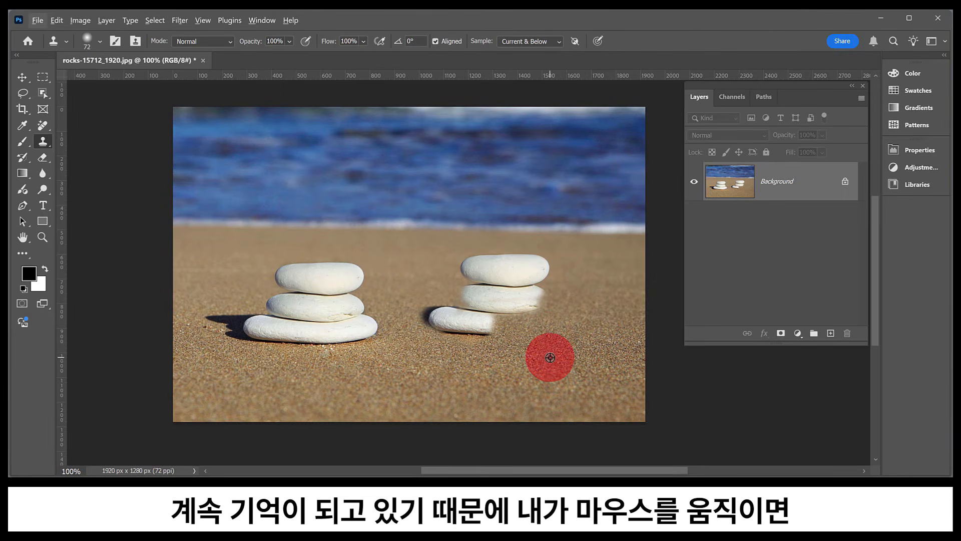
{"action": "mouse_move", "coordinate": [498, 321]}
{"action": "left_mouse_down"}
{"action": "mouse_move", "coordinate": [525, 317]}
{"action": "mouse_move", "coordinate": [506, 314]}
{"action": "mouse_move", "coordinate": [541, 295]}
{"action": "mouse_move", "coordinate": [548, 308]}
{"action": "mouse_move", "coordinate": [498, 320]}
{"action": "left_mouse_up"}
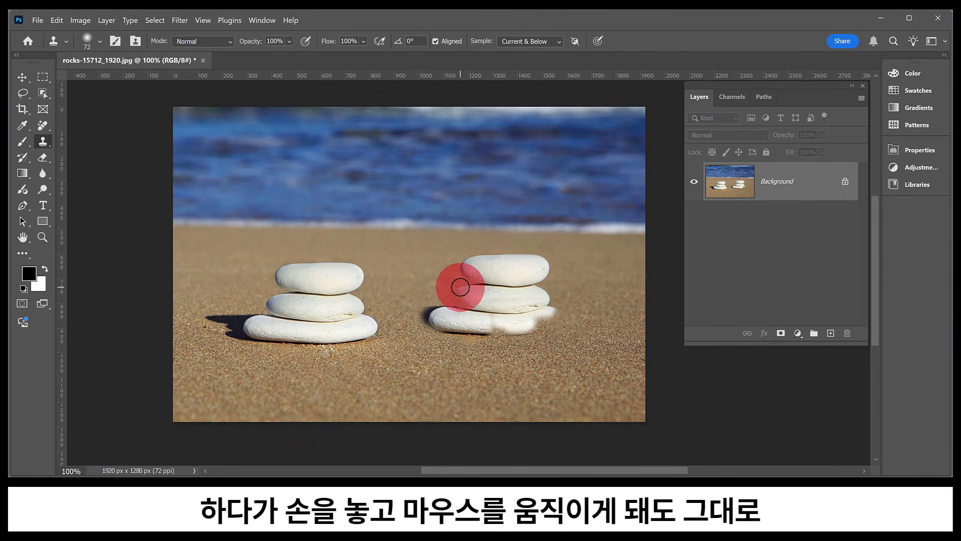
{"action": "left_click_drag", "start_coordinate": [461, 287], "coordinate": [451, 307]}
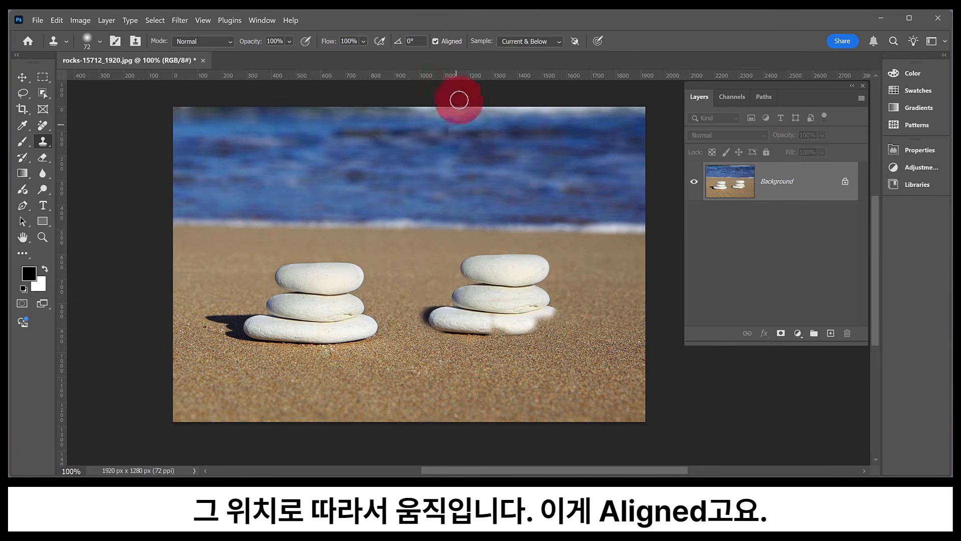
Step: Turn off Aligned, sample the gap below the top stone, and clone the stones onto the empty sand in separate strokes
{"action": "left_click", "coordinate": [435, 41]}
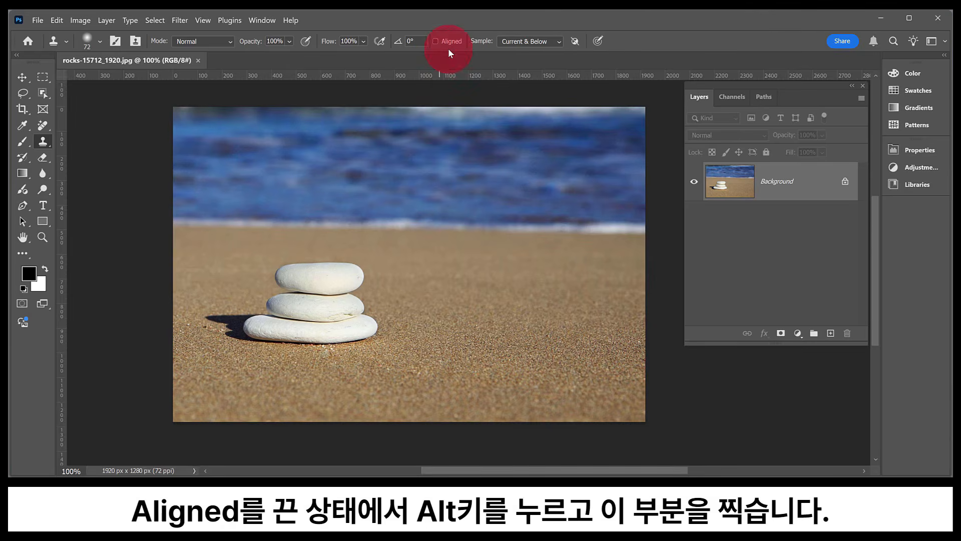
{"action": "left_click", "coordinate": [403, 182], "text": "alt"}
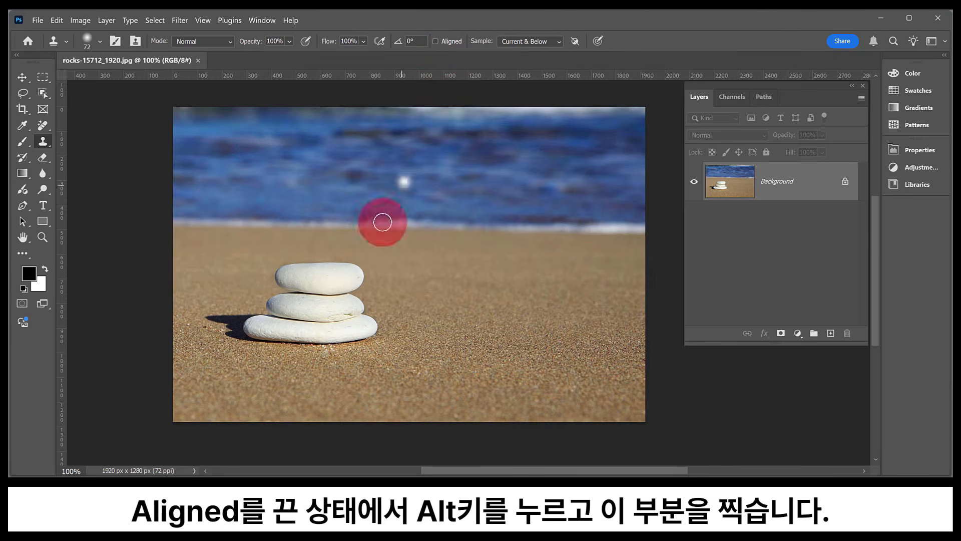
{"action": "left_click", "coordinate": [327, 294], "text": "alt"}
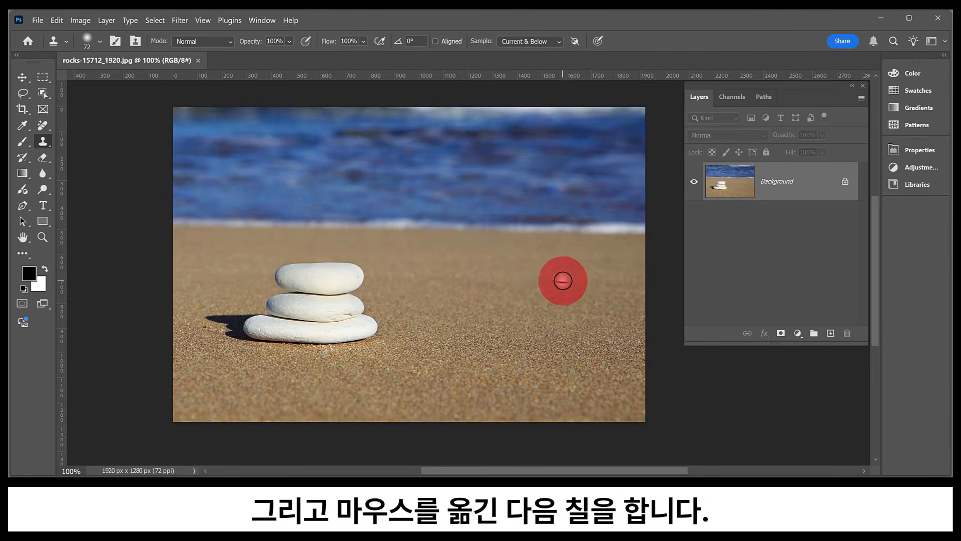
{"action": "mouse_move", "coordinate": [552, 284]}
{"action": "left_mouse_down"}
{"action": "mouse_move", "coordinate": [521, 284]}
{"action": "mouse_move", "coordinate": [528, 275]}
{"action": "mouse_move", "coordinate": [575, 283]}
{"action": "mouse_move", "coordinate": [531, 286]}
{"action": "mouse_move", "coordinate": [516, 281]}
{"action": "mouse_move", "coordinate": [520, 270]}
{"action": "mouse_move", "coordinate": [562, 268]}
{"action": "mouse_move", "coordinate": [577, 278]}
{"action": "mouse_move", "coordinate": [576, 269]}
{"action": "mouse_move", "coordinate": [551, 263]}
{"action": "mouse_move", "coordinate": [508, 275]}
{"action": "mouse_move", "coordinate": [520, 258]}
{"action": "mouse_move", "coordinate": [584, 265]}
{"action": "mouse_move", "coordinate": [550, 323]}
{"action": "mouse_move", "coordinate": [518, 320]}
{"action": "mouse_move", "coordinate": [516, 308]}
{"action": "mouse_move", "coordinate": [555, 303]}
{"action": "mouse_move", "coordinate": [547, 313]}
{"action": "mouse_move", "coordinate": [500, 310]}
{"action": "mouse_move", "coordinate": [516, 297]}
{"action": "mouse_move", "coordinate": [590, 305]}
{"action": "mouse_move", "coordinate": [552, 319]}
{"action": "left_mouse_up"}
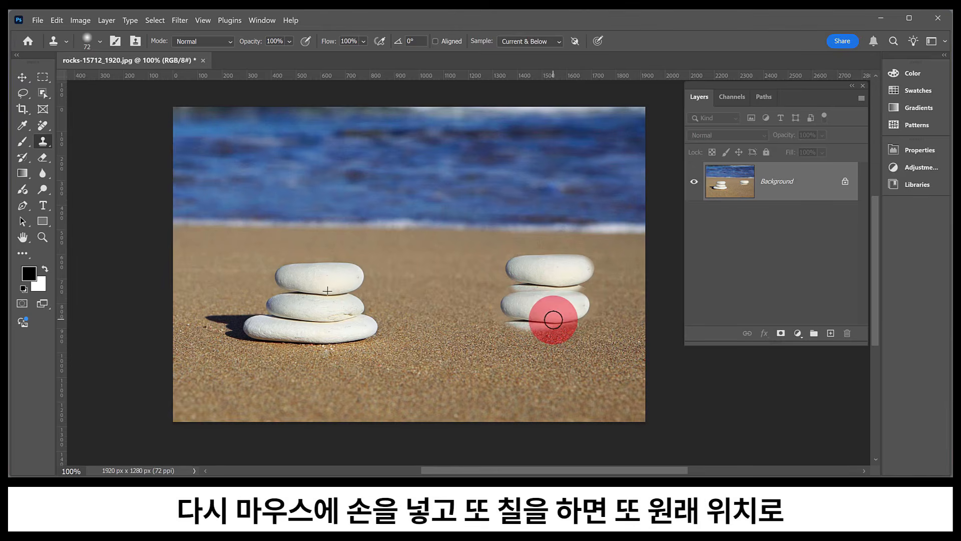
{"action": "mouse_move", "coordinate": [439, 287]}
{"action": "left_mouse_down"}
{"action": "mouse_move", "coordinate": [427, 286]}
{"action": "mouse_move", "coordinate": [433, 271]}
{"action": "mouse_move", "coordinate": [459, 278]}
{"action": "mouse_move", "coordinate": [422, 275]}
{"action": "mouse_move", "coordinate": [441, 267]}
{"action": "mouse_move", "coordinate": [469, 278]}
{"action": "mouse_move", "coordinate": [428, 284]}
{"action": "mouse_move", "coordinate": [438, 159]}
{"action": "left_mouse_up"}
{"action": "left_click", "coordinate": [453, 39]}
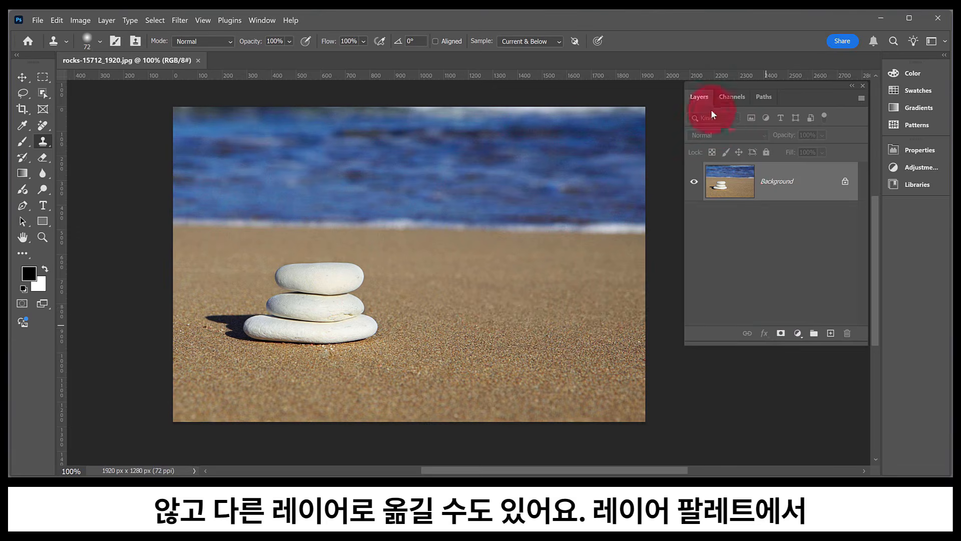
Step: Add a new empty layer and try sampling the stones on it with the Clone Stamp's Sample option set to Current Layer
{"action": "left_click", "coordinate": [830, 333]}
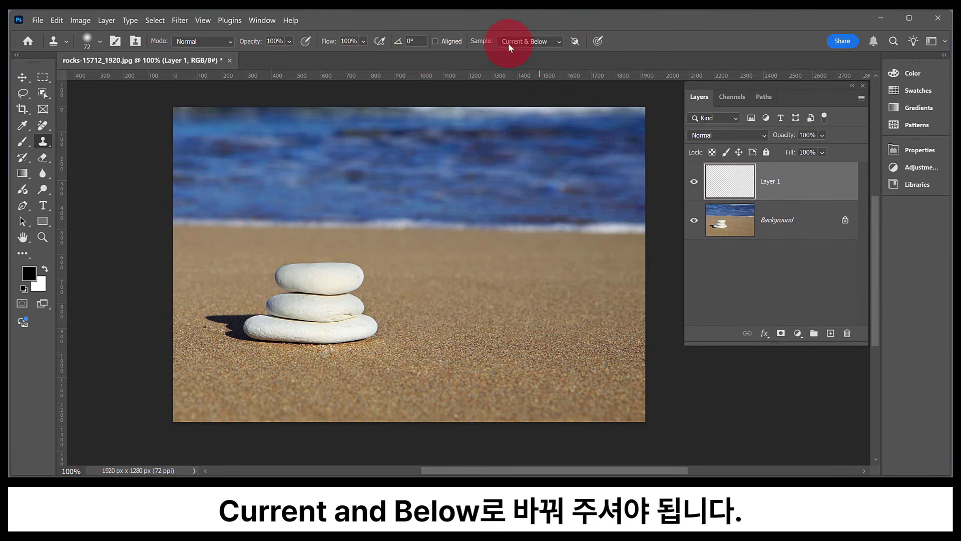
{"action": "left_click", "coordinate": [541, 42]}
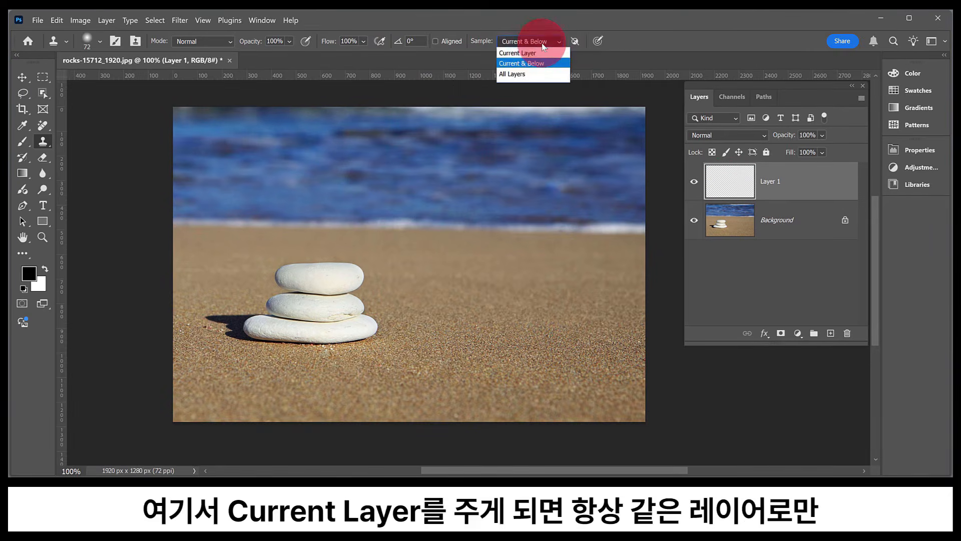
{"action": "left_click", "coordinate": [532, 54]}
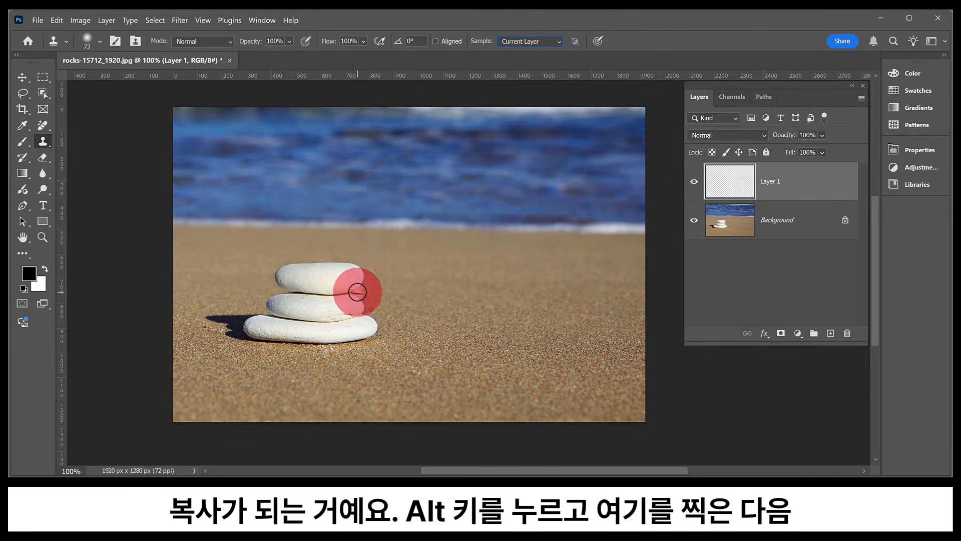
{"action": "left_click", "coordinate": [331, 293], "text": "alt"}
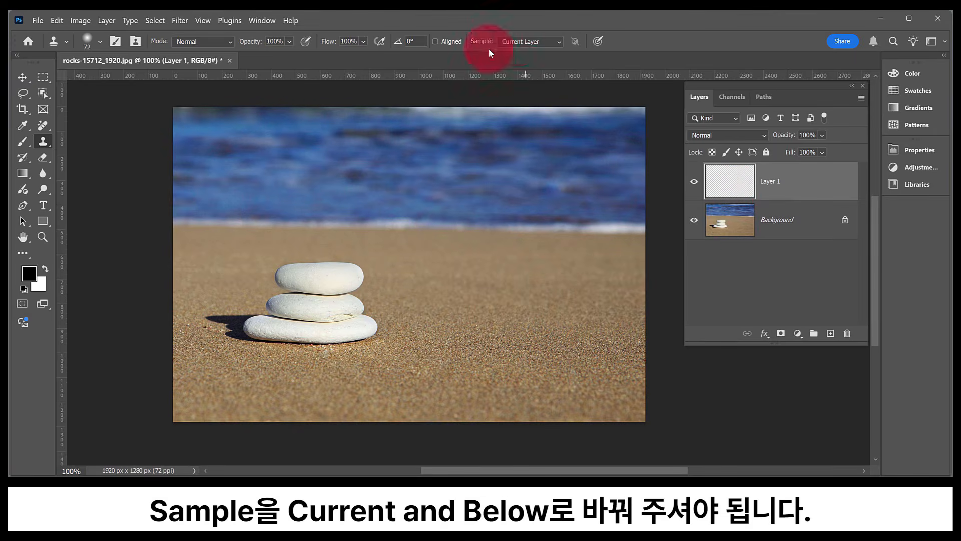
Step: Set Sample to Current & Below and clone the stacked stones onto the empty sand in Layer 1
{"action": "left_click", "coordinate": [518, 41]}
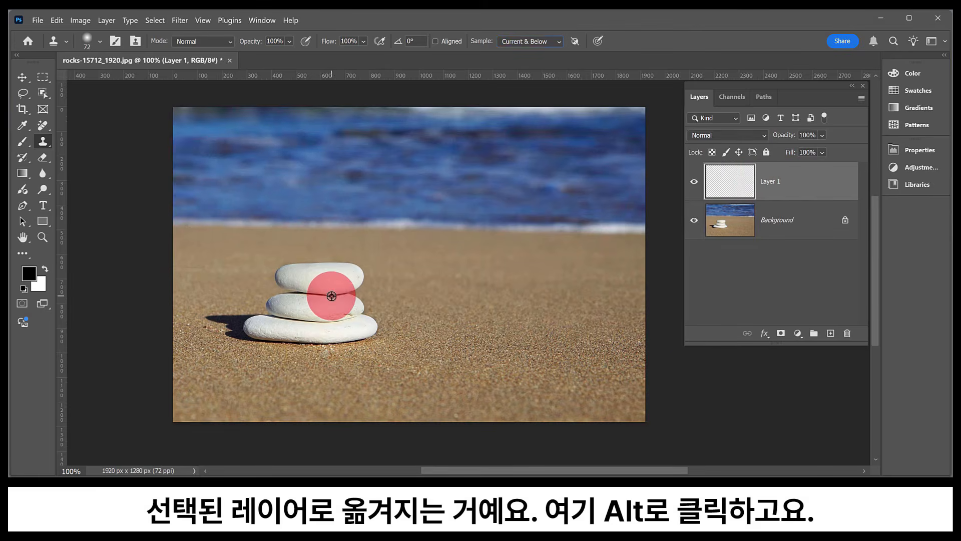
{"action": "left_click", "coordinate": [331, 295], "text": "alt"}
{"action": "mouse_move", "coordinate": [516, 282]}
{"action": "left_mouse_down"}
{"action": "mouse_move", "coordinate": [493, 276]}
{"action": "mouse_move", "coordinate": [543, 272]}
{"action": "mouse_move", "coordinate": [488, 283]}
{"action": "mouse_move", "coordinate": [538, 274]}
{"action": "mouse_move", "coordinate": [482, 271]}
{"action": "mouse_move", "coordinate": [545, 262]}
{"action": "mouse_move", "coordinate": [519, 280]}
{"action": "mouse_move", "coordinate": [471, 276]}
{"action": "mouse_move", "coordinate": [540, 257]}
{"action": "mouse_move", "coordinate": [522, 276]}
{"action": "mouse_move", "coordinate": [459, 275]}
{"action": "mouse_move", "coordinate": [474, 254]}
{"action": "mouse_move", "coordinate": [528, 283]}
{"action": "mouse_move", "coordinate": [487, 280]}
{"action": "mouse_move", "coordinate": [522, 271]}
{"action": "mouse_move", "coordinate": [544, 296]}
{"action": "mouse_move", "coordinate": [443, 297]}
{"action": "mouse_move", "coordinate": [493, 311]}
{"action": "mouse_move", "coordinate": [555, 303]}
{"action": "mouse_move", "coordinate": [508, 299]}
{"action": "left_mouse_up"}
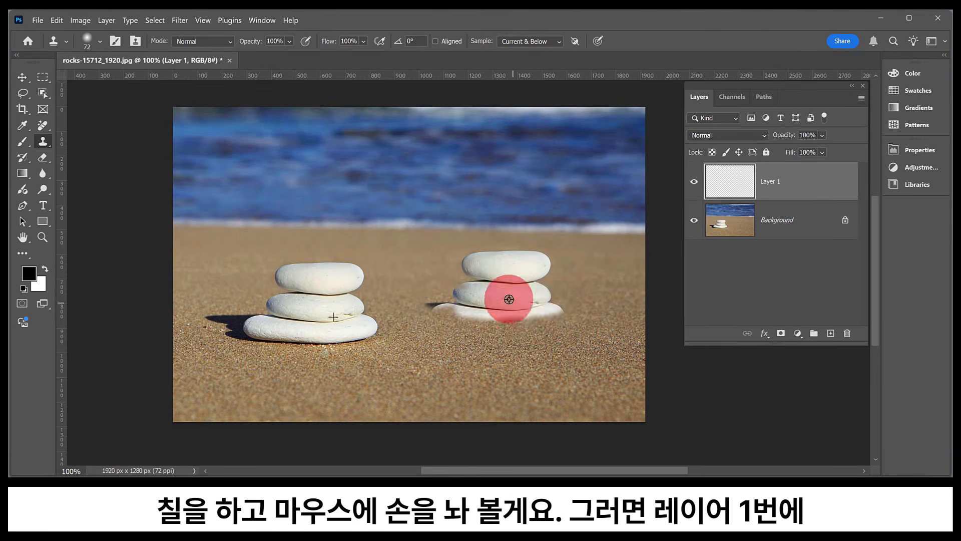
{"action": "left_click", "coordinate": [749, 191]}
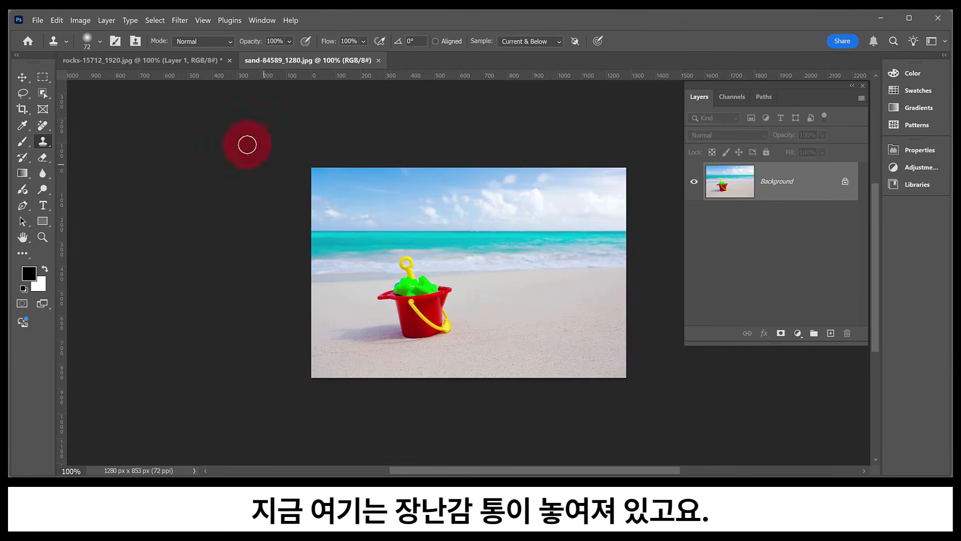
Step: Sample the stacked stones in rocks-15712_1920.jpg and clone them onto the sand beside the red bucket in sand-84589_1280.jpg
{"action": "left_click", "coordinate": [181, 60]}
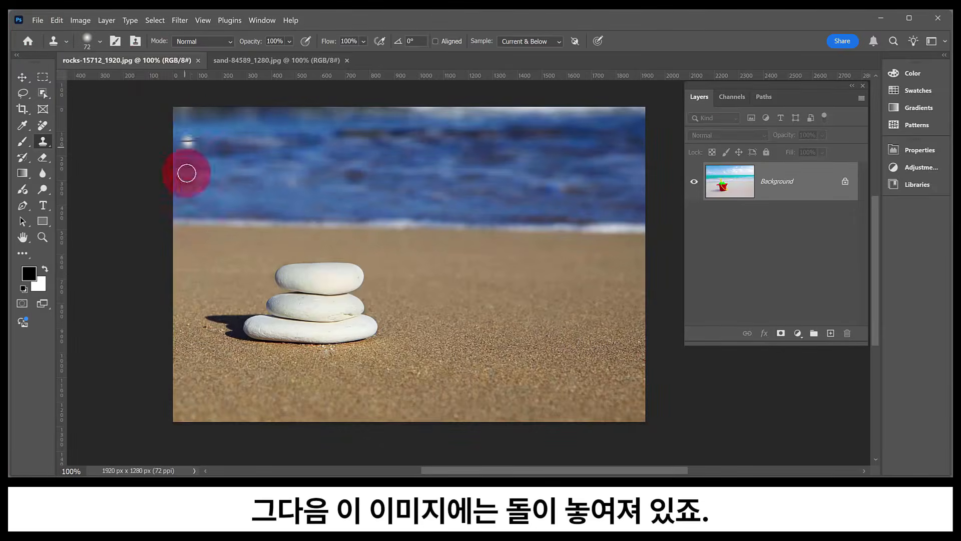
{"action": "left_click", "coordinate": [292, 60]}
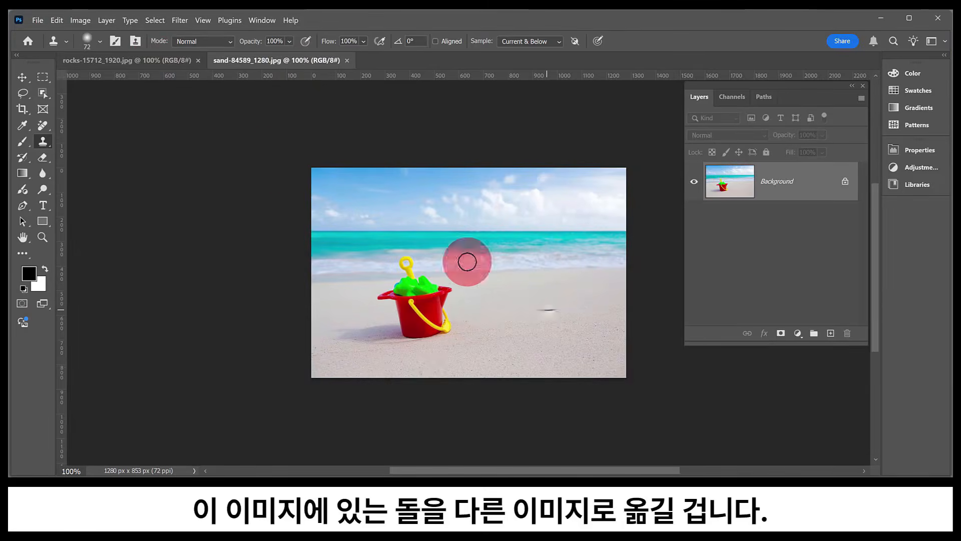
{"action": "left_click", "coordinate": [154, 62]}
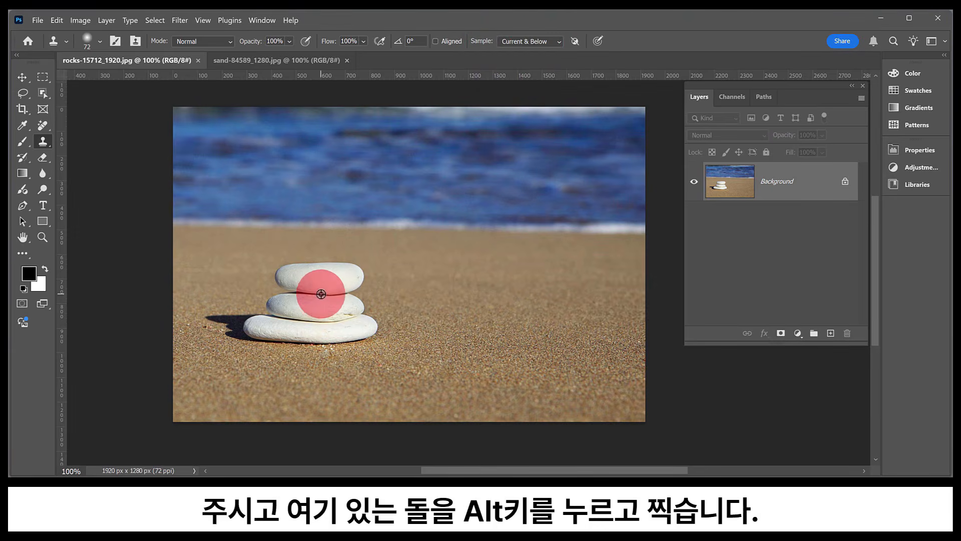
{"action": "left_click", "coordinate": [289, 59]}
{"action": "mouse_move", "coordinate": [538, 313]}
{"action": "left_mouse_down"}
{"action": "mouse_move", "coordinate": [544, 295]}
{"action": "mouse_move", "coordinate": [521, 294]}
{"action": "mouse_move", "coordinate": [520, 285]}
{"action": "mouse_move", "coordinate": [559, 284]}
{"action": "mouse_move", "coordinate": [509, 289]}
{"action": "mouse_move", "coordinate": [546, 279]}
{"action": "mouse_move", "coordinate": [564, 289]}
{"action": "mouse_move", "coordinate": [564, 280]}
{"action": "mouse_move", "coordinate": [525, 272]}
{"action": "mouse_move", "coordinate": [505, 283]}
{"action": "mouse_move", "coordinate": [505, 273]}
{"action": "mouse_move", "coordinate": [534, 269]}
{"action": "mouse_move", "coordinate": [574, 283]}
{"action": "mouse_move", "coordinate": [577, 266]}
{"action": "mouse_move", "coordinate": [585, 273]}
{"action": "mouse_move", "coordinate": [578, 288]}
{"action": "mouse_move", "coordinate": [505, 300]}
{"action": "mouse_move", "coordinate": [581, 305]}
{"action": "mouse_move", "coordinate": [515, 298]}
{"action": "left_mouse_up"}
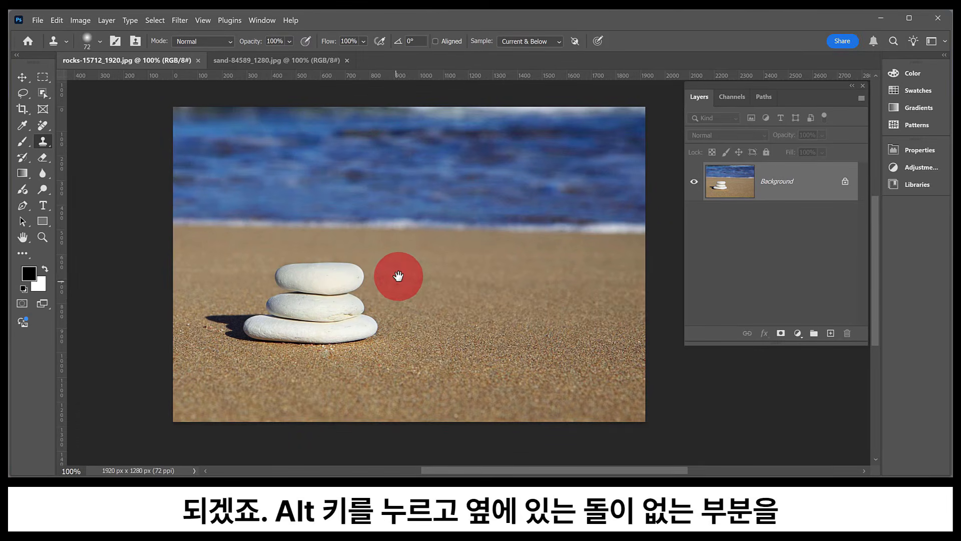
Step: Try to cover the stones in rocks-15712_1920.jpg with sand sampled beside them while Aligned is off, and undo the last stroke
{"action": "key", "text": "alt"}
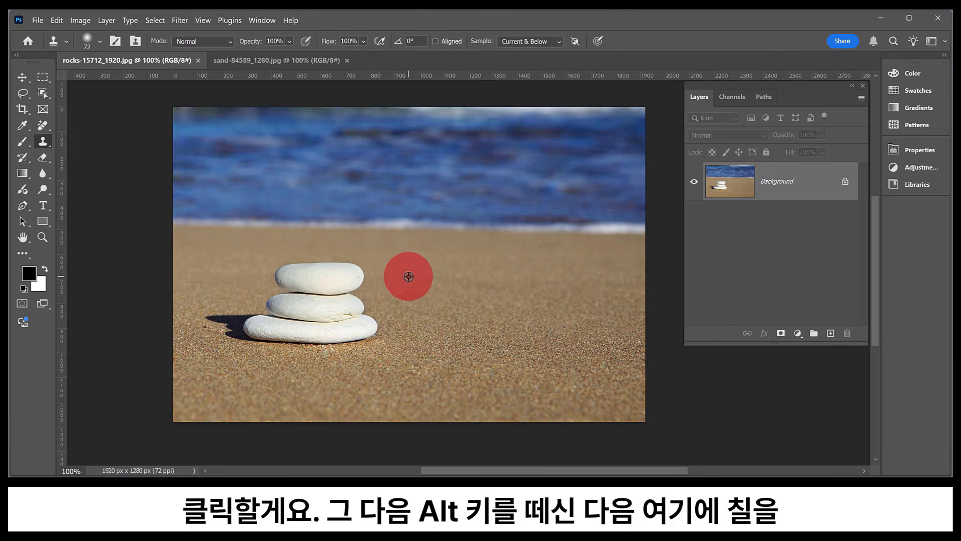
{"action": "mouse_move", "coordinate": [371, 279]}
{"action": "left_mouse_down"}
{"action": "mouse_move", "coordinate": [338, 267]}
{"action": "mouse_move", "coordinate": [366, 273]}
{"action": "mouse_move", "coordinate": [344, 288]}
{"action": "mouse_move", "coordinate": [359, 278]}
{"action": "mouse_move", "coordinate": [340, 275]}
{"action": "mouse_move", "coordinate": [360, 269]}
{"action": "mouse_move", "coordinate": [337, 264]}
{"action": "mouse_move", "coordinate": [360, 278]}
{"action": "mouse_move", "coordinate": [346, 277]}
{"action": "mouse_move", "coordinate": [360, 287]}
{"action": "mouse_move", "coordinate": [347, 299]}
{"action": "mouse_move", "coordinate": [397, 298]}
{"action": "left_mouse_up"}
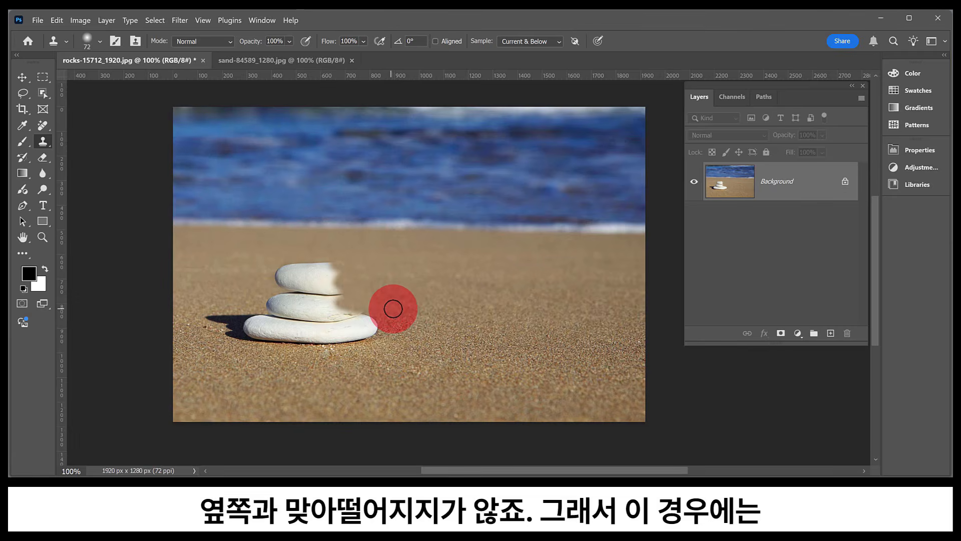
{"action": "key", "text": "ctrl+z"}
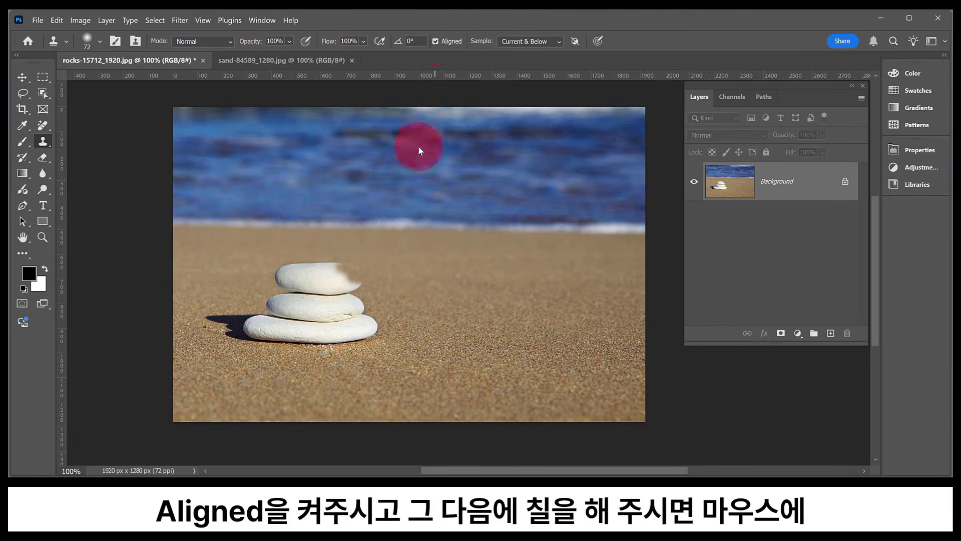
Step: With Aligned on, sample the bare sand beside the stones and clone it over the whole stack and its shadow, blending the remaining traces
{"action": "left_click", "coordinate": [399, 283], "text": "alt"}
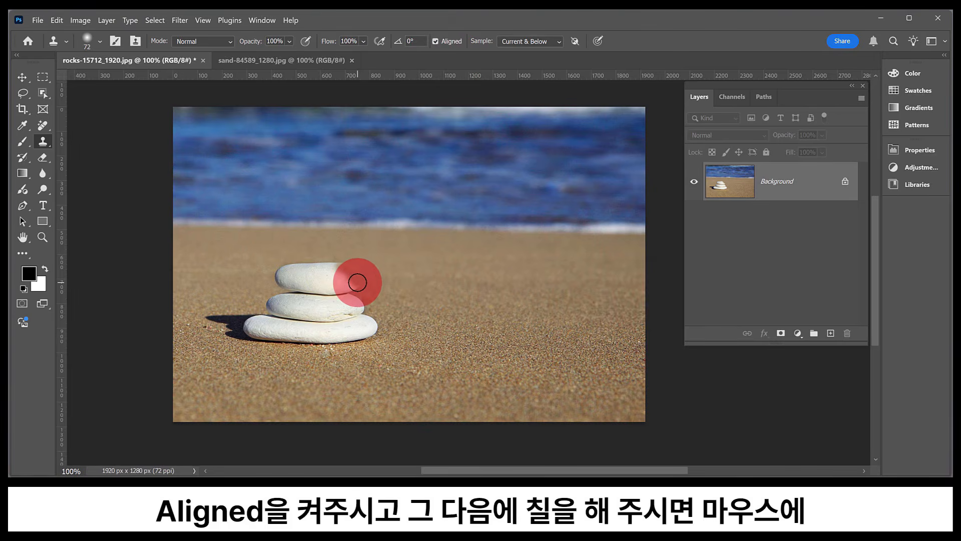
{"action": "left_click_drag", "start_coordinate": [357, 283], "coordinate": [343, 292]}
{"action": "mouse_move", "coordinate": [346, 292]}
{"action": "left_mouse_down"}
{"action": "mouse_move", "coordinate": [382, 327]}
{"action": "mouse_move", "coordinate": [348, 333]}
{"action": "mouse_move", "coordinate": [375, 339]}
{"action": "mouse_move", "coordinate": [334, 334]}
{"action": "mouse_move", "coordinate": [377, 325]}
{"action": "mouse_move", "coordinate": [346, 340]}
{"action": "mouse_move", "coordinate": [352, 331]}
{"action": "mouse_move", "coordinate": [327, 326]}
{"action": "mouse_move", "coordinate": [354, 319]}
{"action": "mouse_move", "coordinate": [337, 315]}
{"action": "mouse_move", "coordinate": [363, 304]}
{"action": "mouse_move", "coordinate": [337, 301]}
{"action": "mouse_move", "coordinate": [351, 286]}
{"action": "mouse_move", "coordinate": [334, 283]}
{"action": "mouse_move", "coordinate": [354, 274]}
{"action": "mouse_move", "coordinate": [329, 271]}
{"action": "mouse_move", "coordinate": [352, 268]}
{"action": "left_mouse_up"}
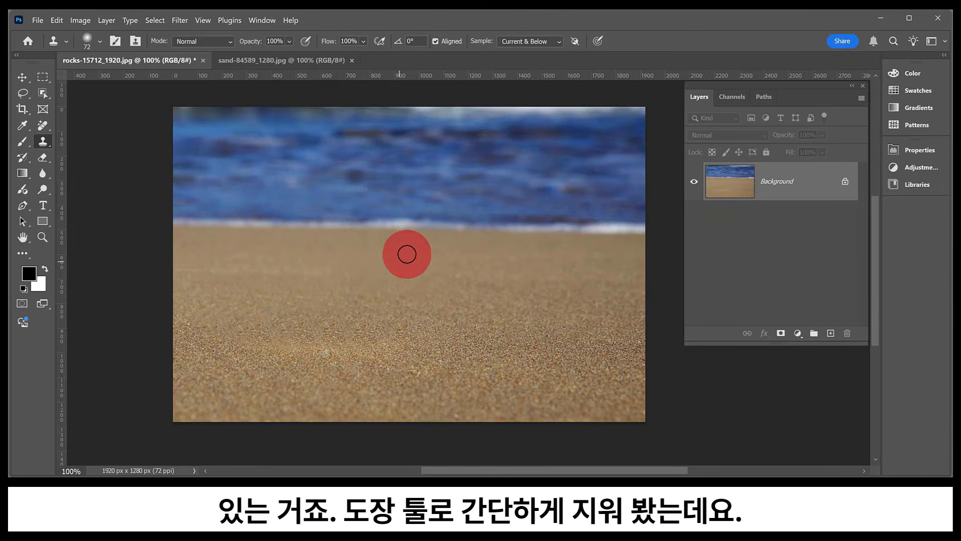
{"action": "mouse_move", "coordinate": [403, 253]}
{"action": "left_mouse_down"}
{"action": "mouse_move", "coordinate": [441, 234]}
{"action": "mouse_move", "coordinate": [363, 258]}
{"action": "mouse_move", "coordinate": [341, 319]}
{"action": "mouse_move", "coordinate": [369, 311]}
{"action": "mouse_move", "coordinate": [310, 299]}
{"action": "mouse_move", "coordinate": [334, 337]}
{"action": "mouse_move", "coordinate": [275, 346]}
{"action": "mouse_move", "coordinate": [285, 312]}
{"action": "left_mouse_up"}
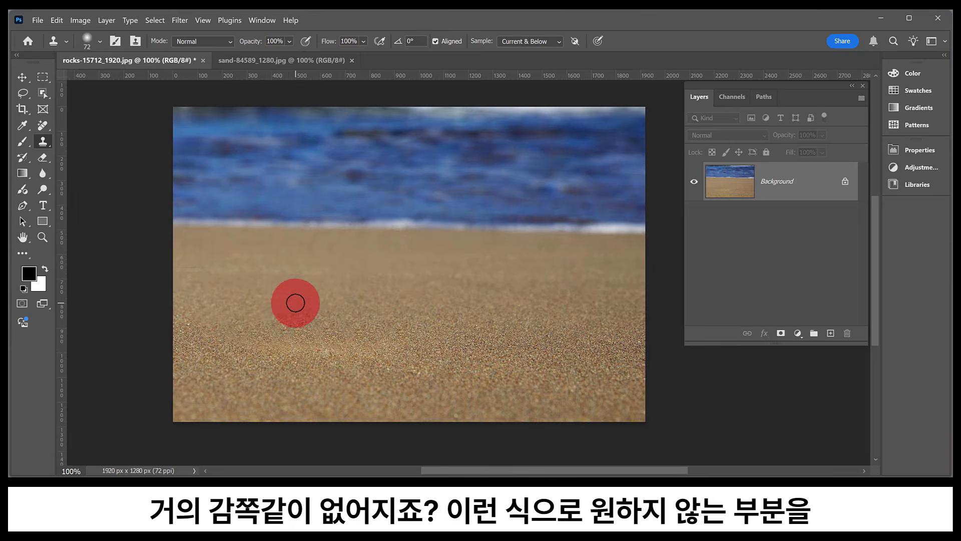
{"action": "mouse_move", "coordinate": [297, 301]}
{"action": "left_mouse_down"}
{"action": "mouse_move", "coordinate": [323, 289]}
{"action": "mouse_move", "coordinate": [392, 294]}
{"action": "left_mouse_up"}
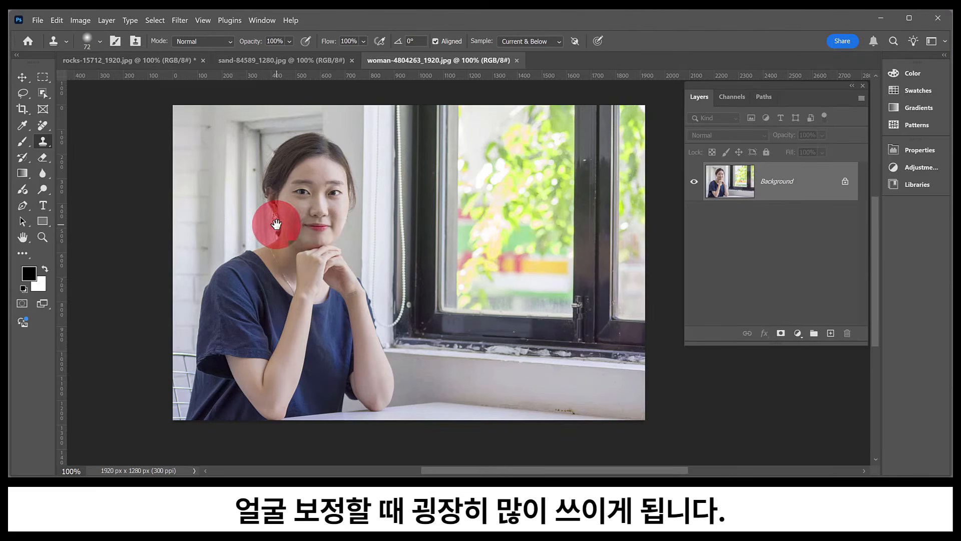
Step: Try to cover the blemishes on the woman's cheek with cloned skin sampled nearby in woman-4804263_1920.jpg, and undo the stroke
{"action": "left_click", "coordinate": [42, 237]}
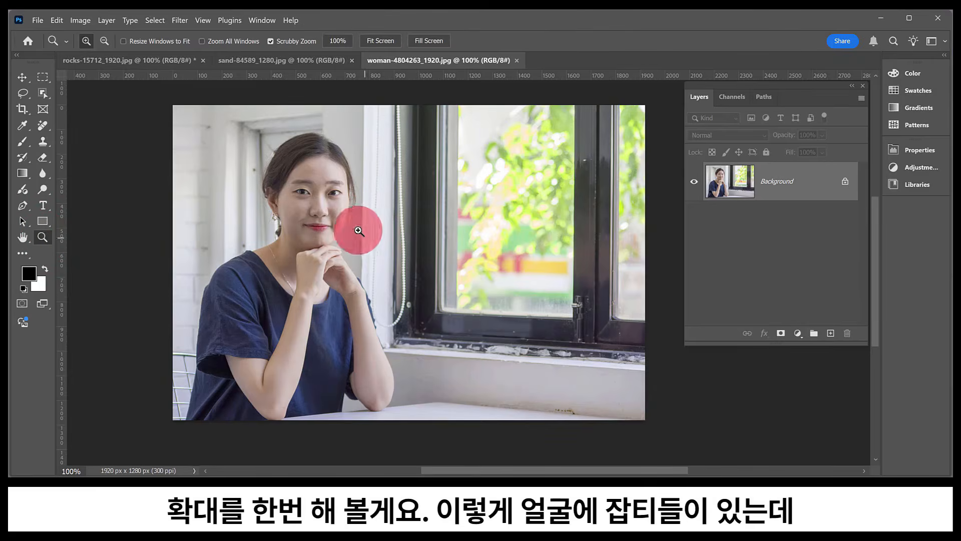
{"action": "left_click_drag", "start_coordinate": [317, 185], "coordinate": [344, 199]}
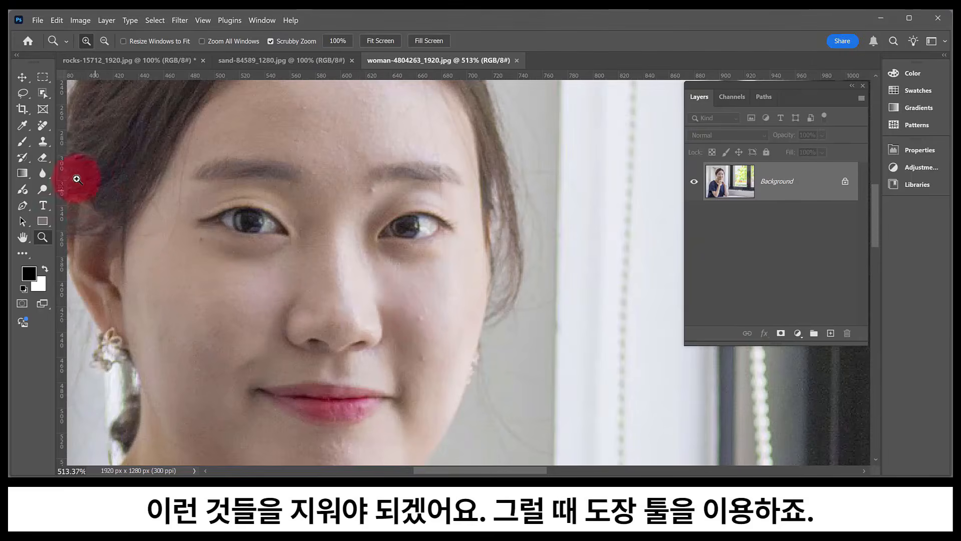
{"action": "left_click", "coordinate": [43, 144]}
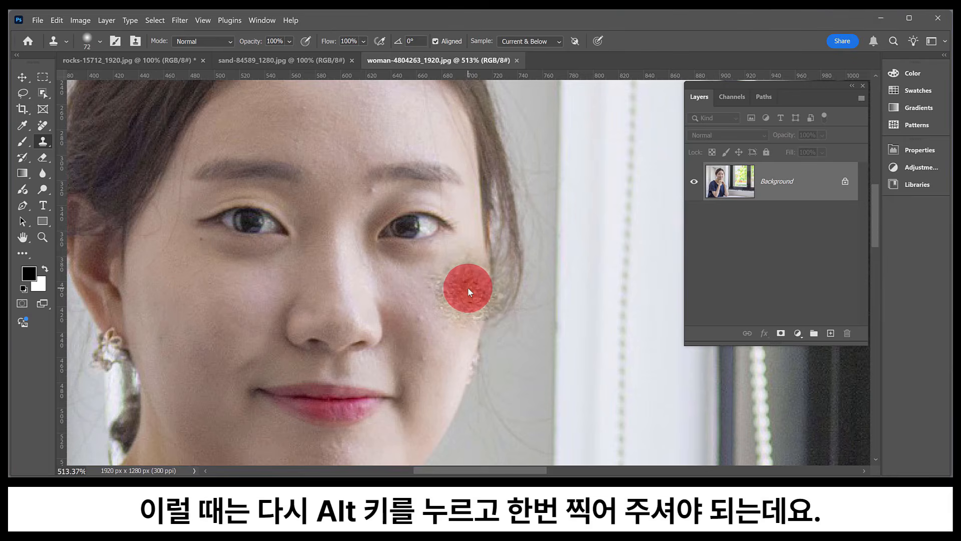
{"action": "key", "text": "alt"}
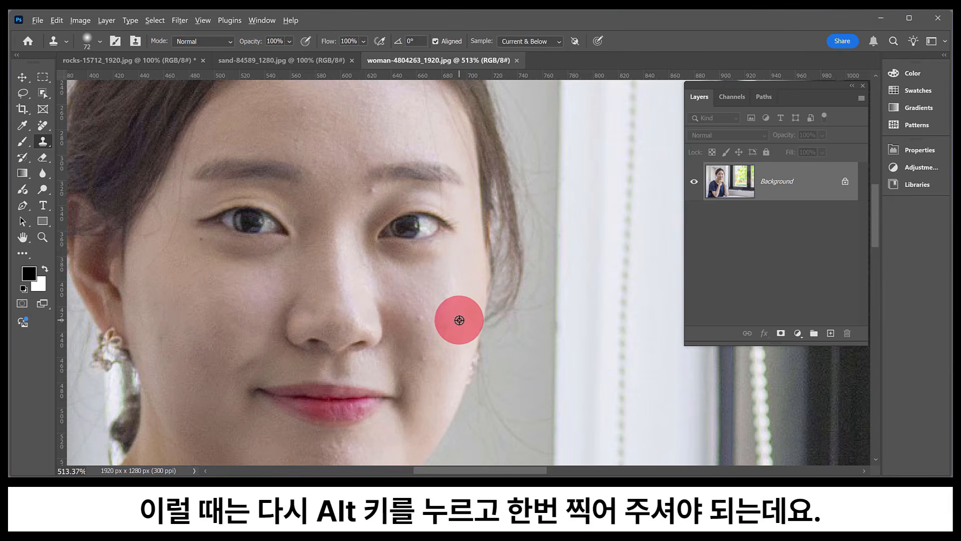
{"action": "left_click", "coordinate": [440, 322], "text": "alt"}
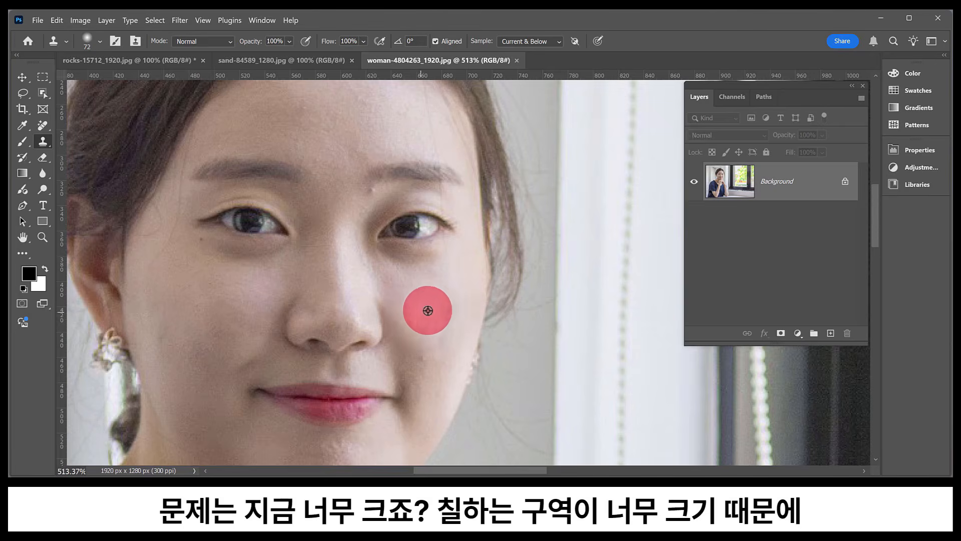
{"action": "mouse_move", "coordinate": [424, 313]}
{"action": "left_mouse_down"}
{"action": "mouse_move", "coordinate": [468, 310]}
{"action": "mouse_move", "coordinate": [427, 328]}
{"action": "mouse_move", "coordinate": [457, 342]}
{"action": "left_mouse_up"}
{"action": "key", "text": "ctrl+z"}
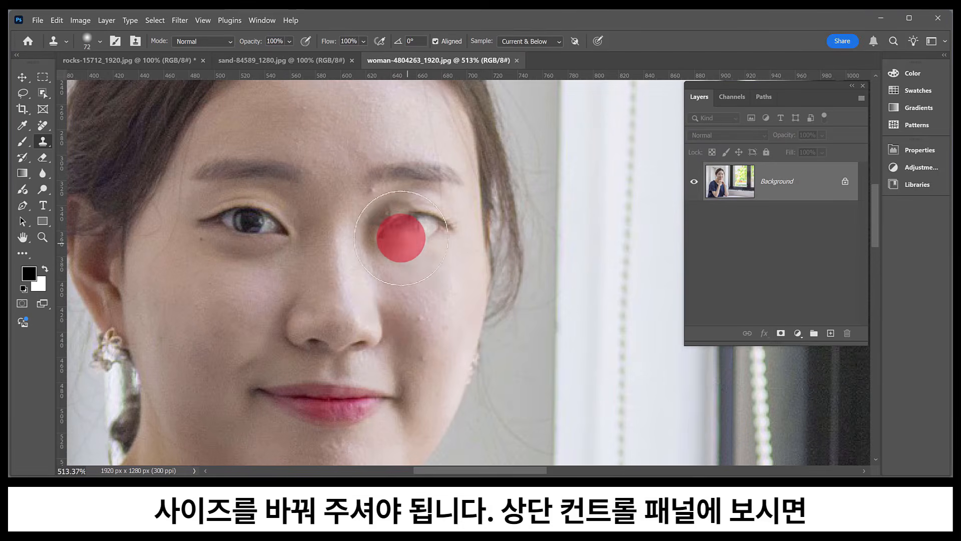
Step: Reduce the Clone Stamp brush size to 10 px for retouching the small facial blemishes
{"action": "left_click", "coordinate": [100, 41]}
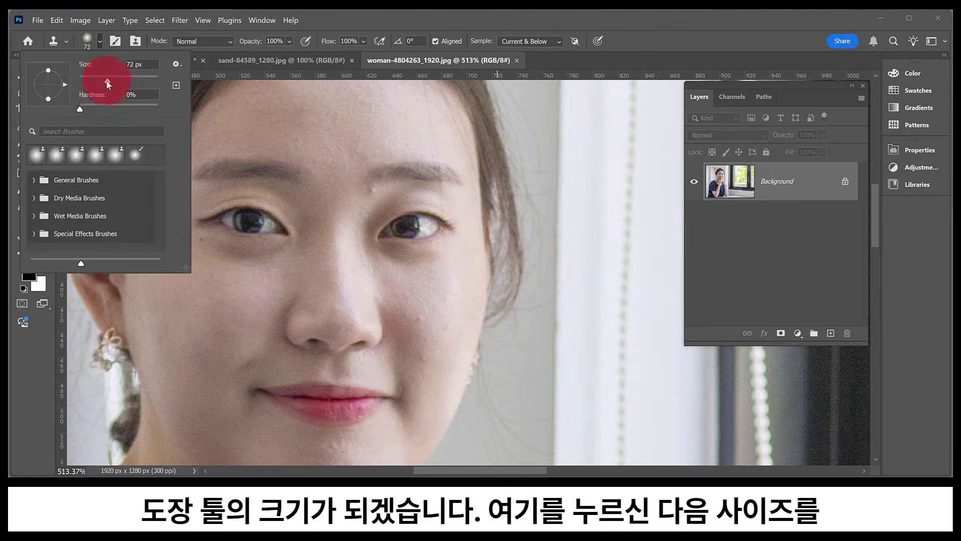
{"action": "left_click_drag", "start_coordinate": [98, 83], "coordinate": [91, 83]}
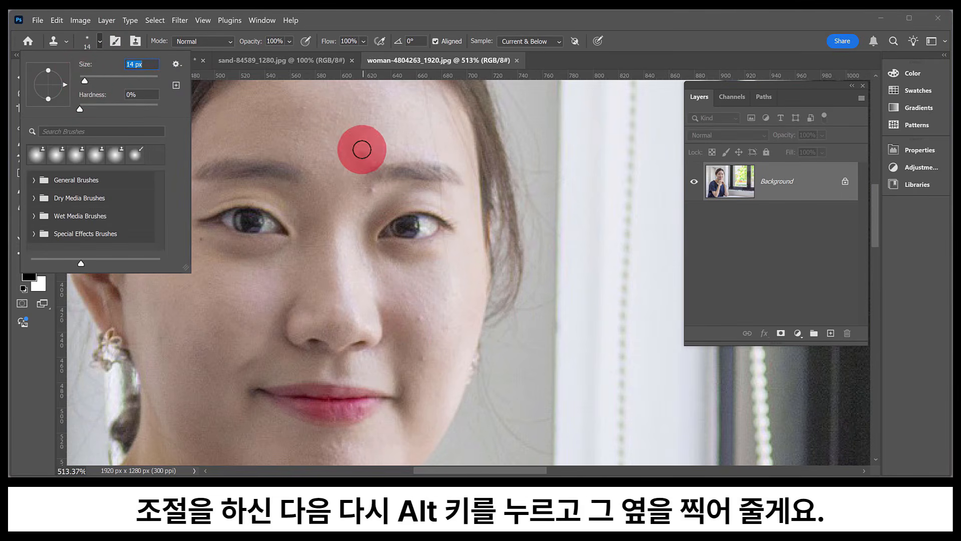
{"action": "left_click_drag", "start_coordinate": [85, 81], "coordinate": [82, 82]}
{"action": "key", "text": "Return"}
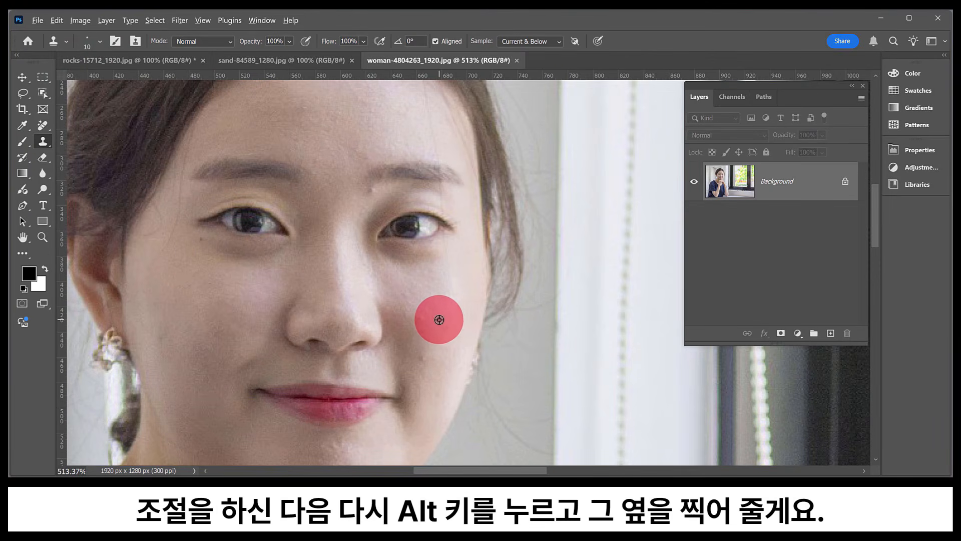
Step: Try to cover the blemishes on the cheek and beside the eyebrow with skin cloned from close by, and undo the strokes
{"action": "left_click", "coordinate": [441, 318], "text": "alt"}
{"action": "left_click_drag", "start_coordinate": [413, 306], "coordinate": [425, 323]}
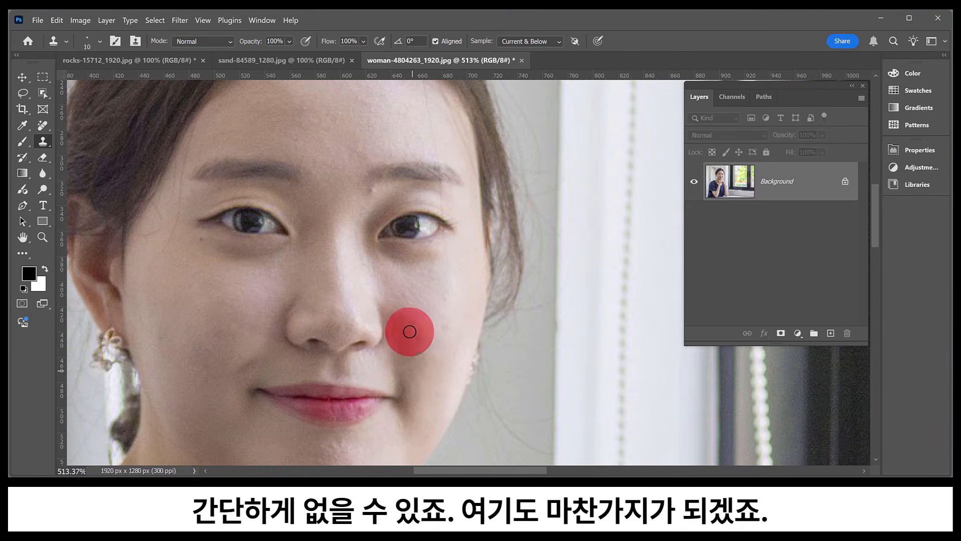
{"action": "left_click", "coordinate": [362, 197], "text": "alt"}
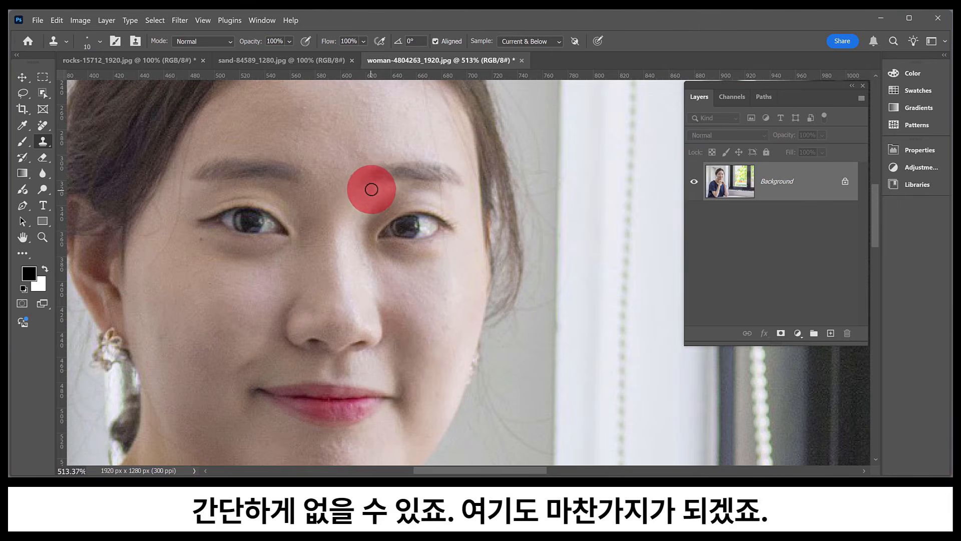
{"action": "left_click_drag", "start_coordinate": [372, 189], "coordinate": [368, 193]}
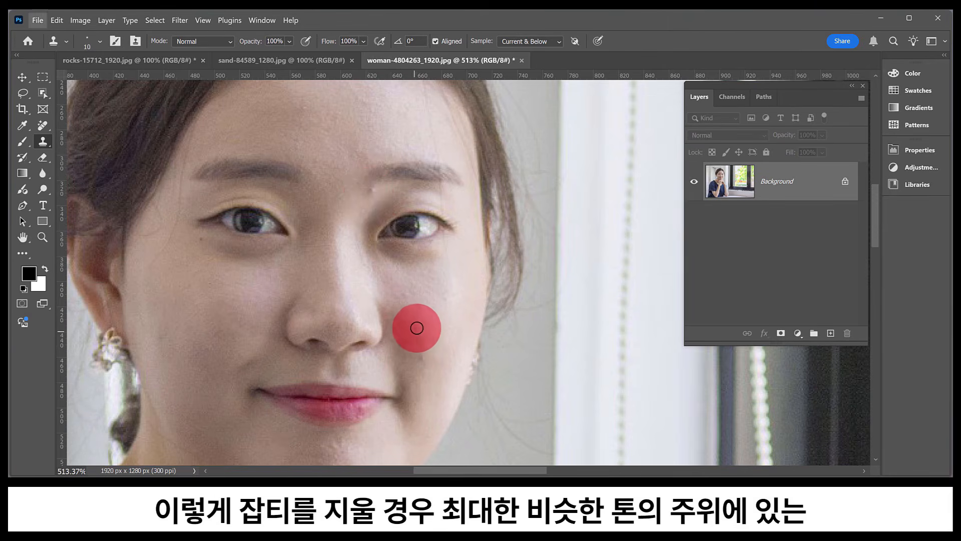
{"action": "key", "text": "ctrl+z"}
Step: Try to clone skin of a differing tone over the cheek, and undo the stroke
{"action": "left_click_drag", "start_coordinate": [427, 327], "coordinate": [438, 328]}
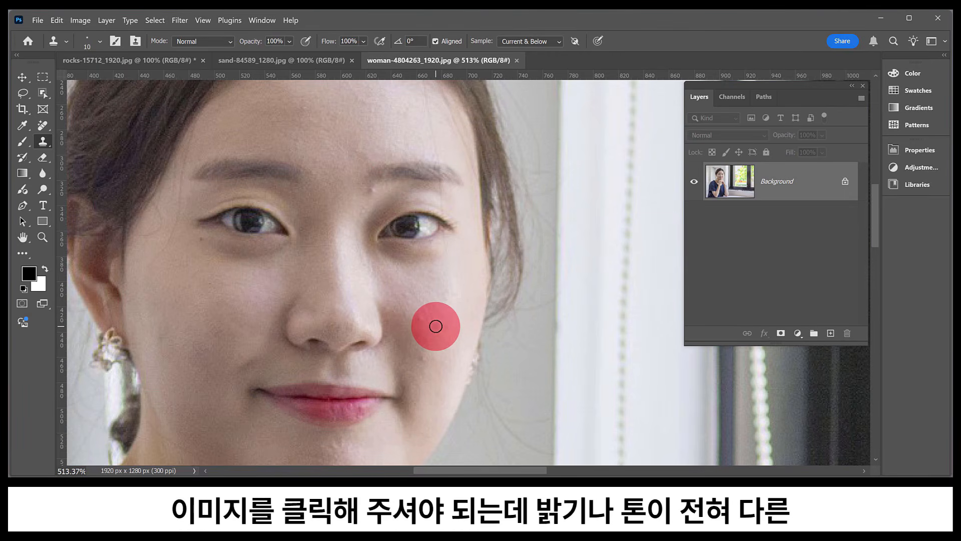
{"action": "mouse_move", "coordinate": [435, 326]}
{"action": "left_mouse_down"}
{"action": "mouse_move", "coordinate": [420, 321]}
{"action": "mouse_move", "coordinate": [457, 337]}
{"action": "mouse_move", "coordinate": [420, 318]}
{"action": "left_mouse_up"}
{"action": "key", "text": "ctrl+z"}
{"action": "key", "text": "z"}
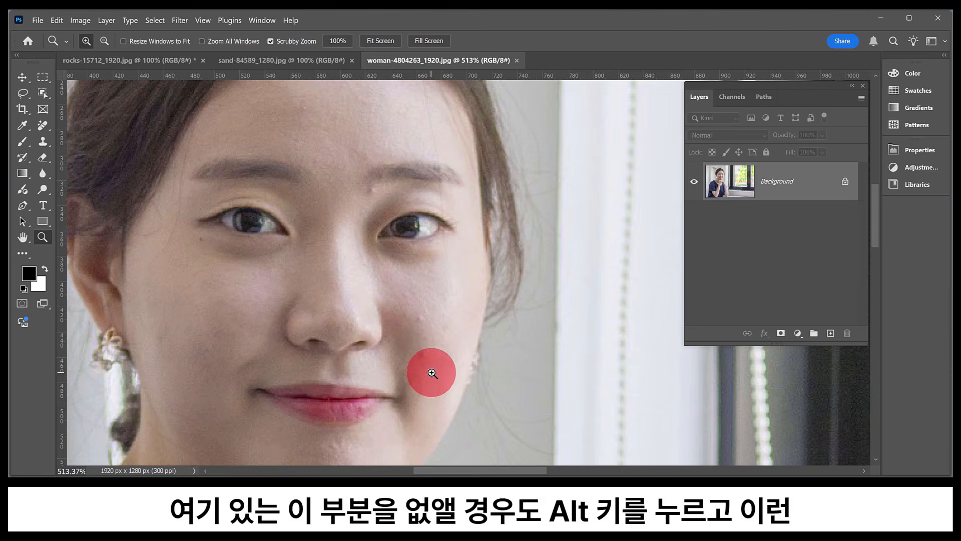
Step: Cover the blemish on the lower cheek with skin cloned from nearby, undoing the first mismatched attempt
{"action": "key", "text": "s"}
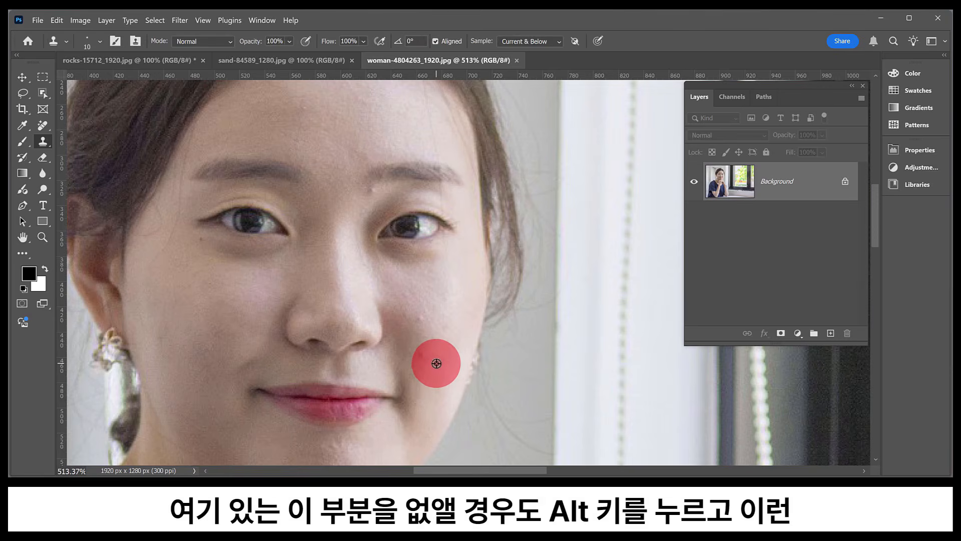
{"action": "left_click", "coordinate": [436, 363], "text": "alt"}
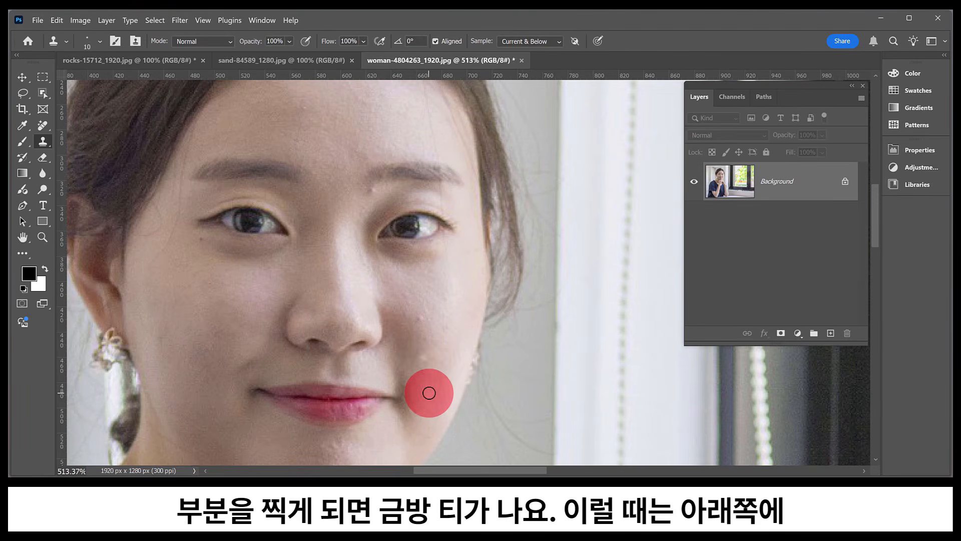
{"action": "key", "text": "ctrl+z"}
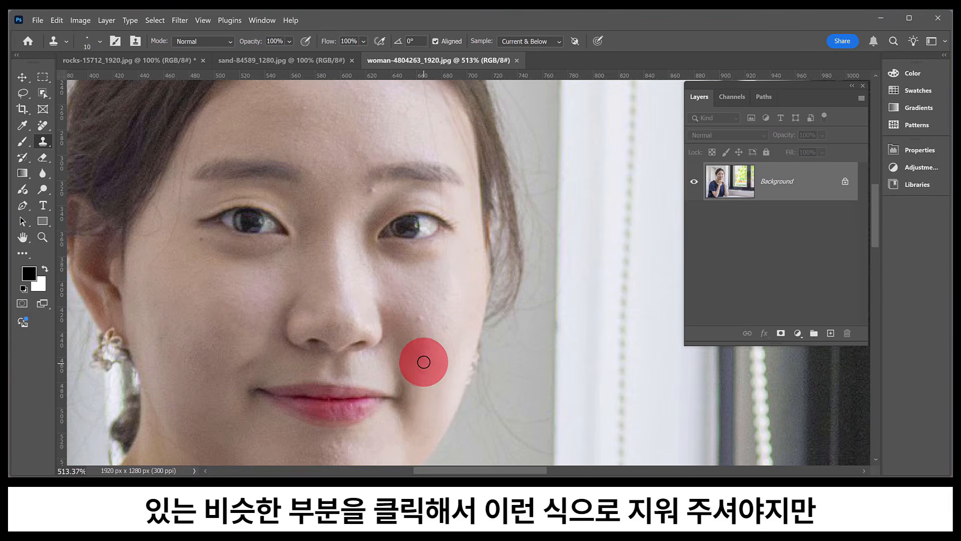
{"action": "left_click_drag", "start_coordinate": [423, 359], "coordinate": [419, 359]}
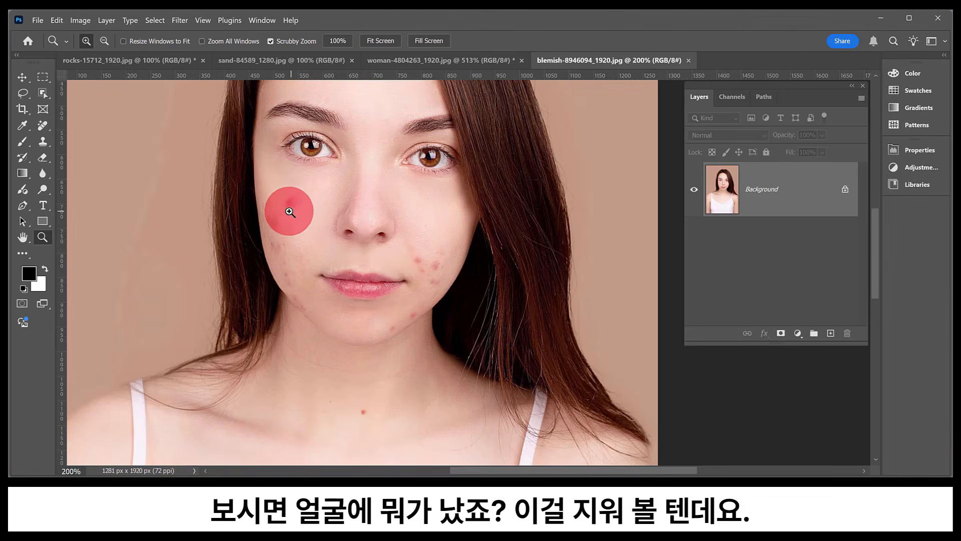
Step: In blemish-8946094_1920.jpg, set up the Clone Stamp tool with a 34 px brush
{"action": "left_click", "coordinate": [42, 141]}
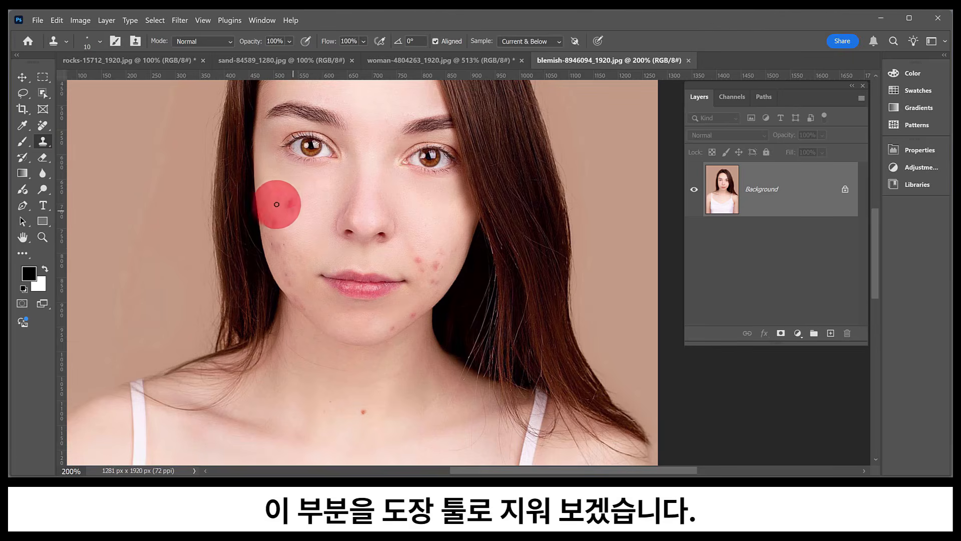
{"action": "left_click", "coordinate": [99, 41]}
{"action": "left_click_drag", "start_coordinate": [89, 79], "coordinate": [93, 80]}
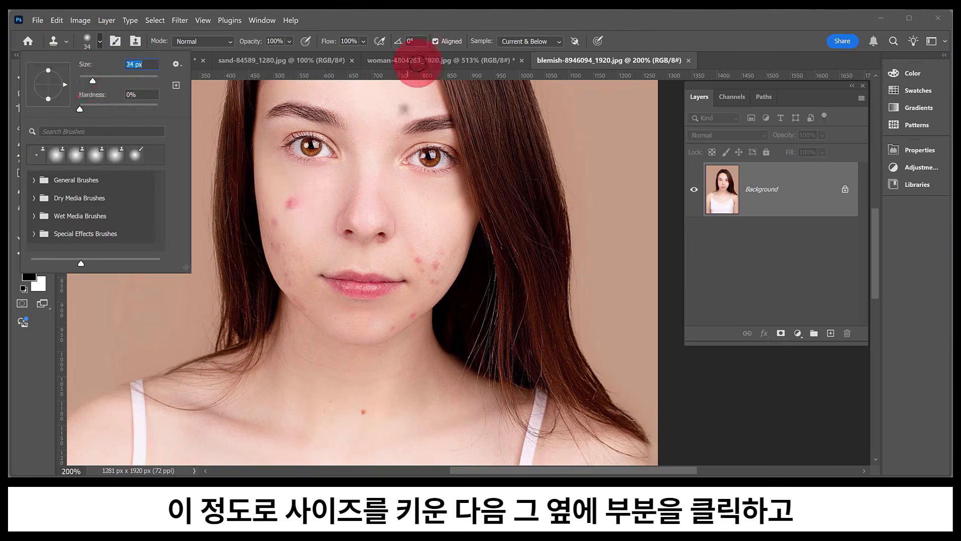
{"action": "left_click", "coordinate": [399, 29]}
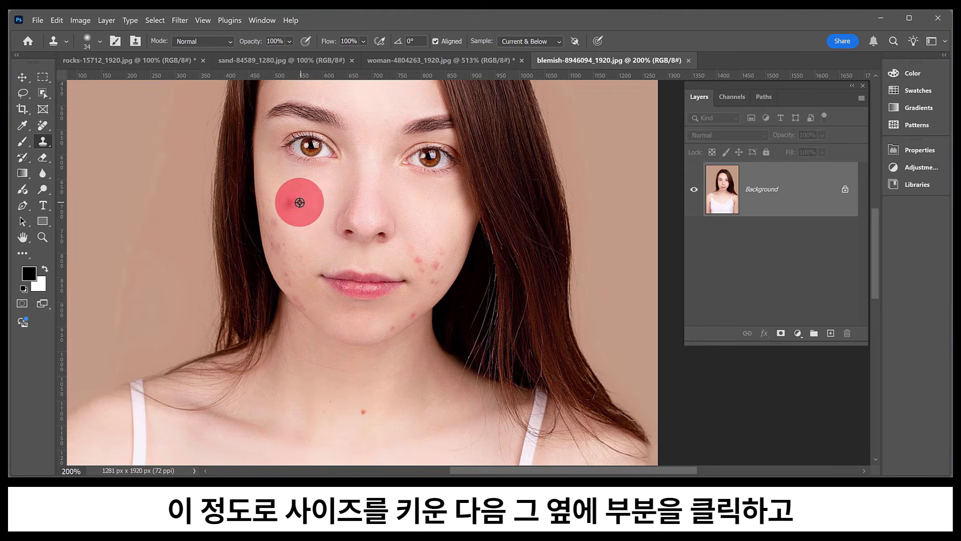
Step: Clone clear skin sampled beside each blemish over the large red spot and the spots on the opposite cheek
{"action": "left_click", "coordinate": [299, 202], "text": "alt"}
{"action": "left_click", "coordinate": [289, 206]}
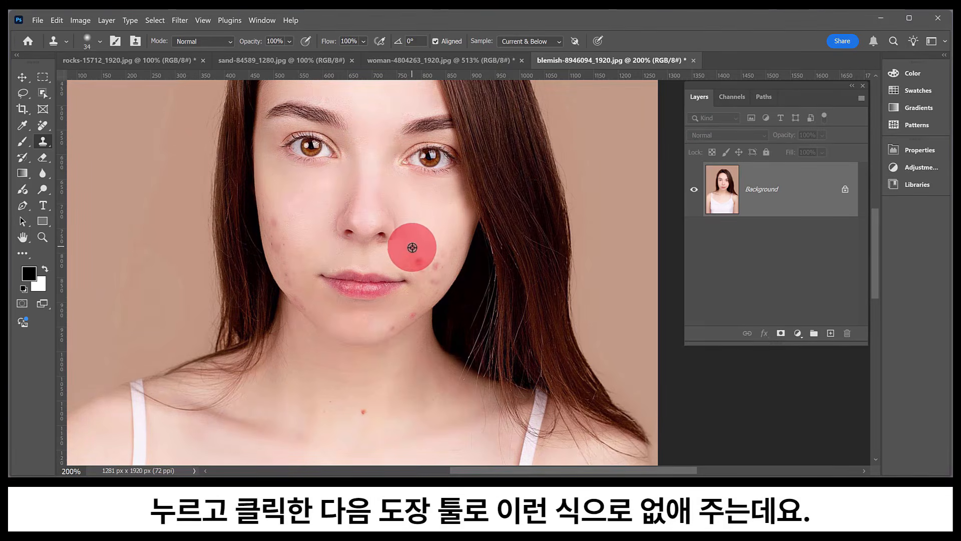
{"action": "left_click", "coordinate": [442, 251], "text": "alt"}
{"action": "left_click", "coordinate": [440, 279]}
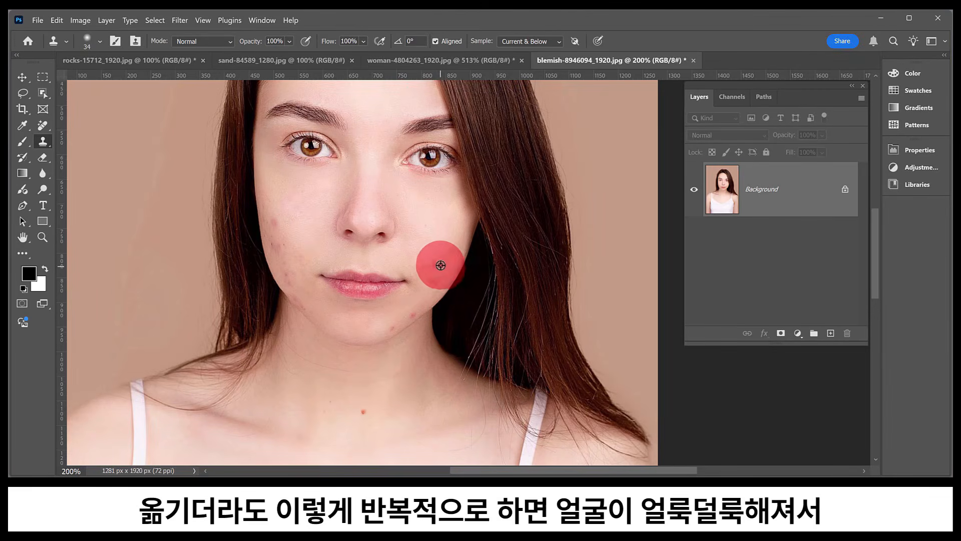
{"action": "left_click", "coordinate": [435, 268], "text": "alt"}
{"action": "left_click", "coordinate": [430, 293]}
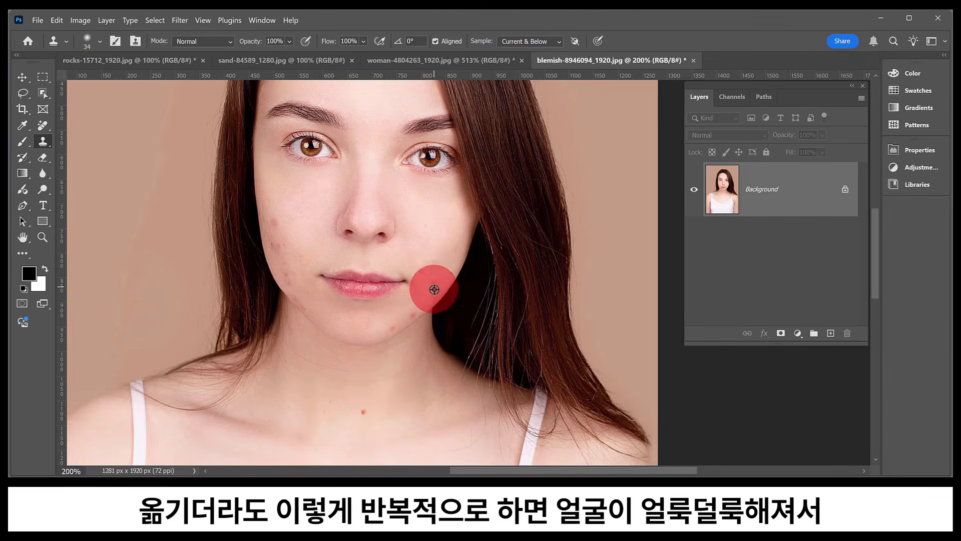
{"action": "left_click", "coordinate": [420, 267], "text": "alt"}
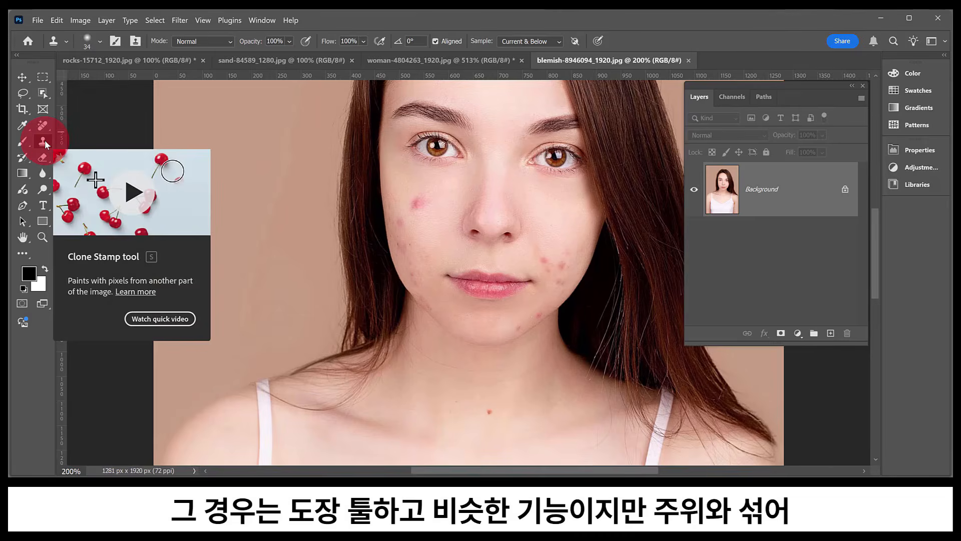
Step: Switch from the Clone Stamp to the Spot Healing Brush Tool
{"action": "left_click", "coordinate": [42, 125]}
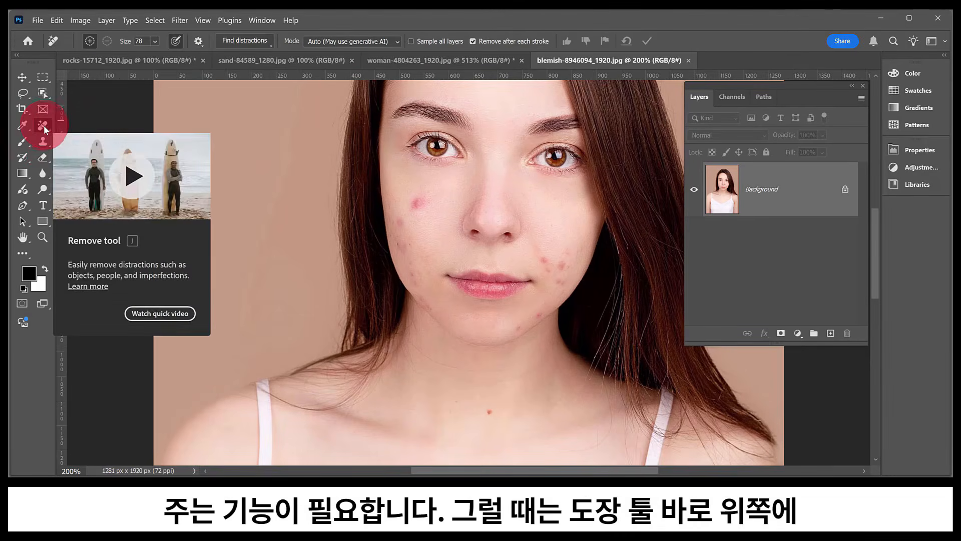
{"action": "left_click", "coordinate": [45, 144]}
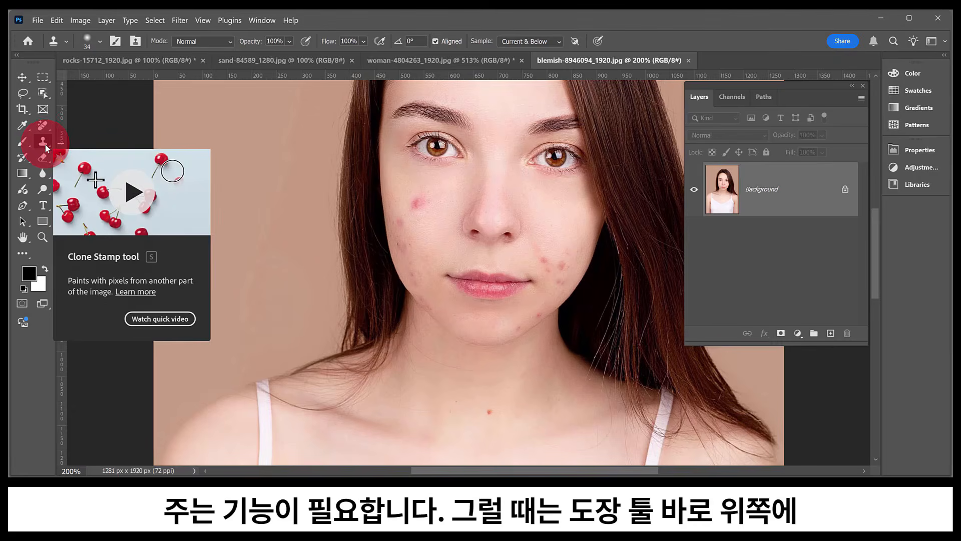
{"action": "left_click_drag", "start_coordinate": [43, 128], "coordinate": [133, 124]}
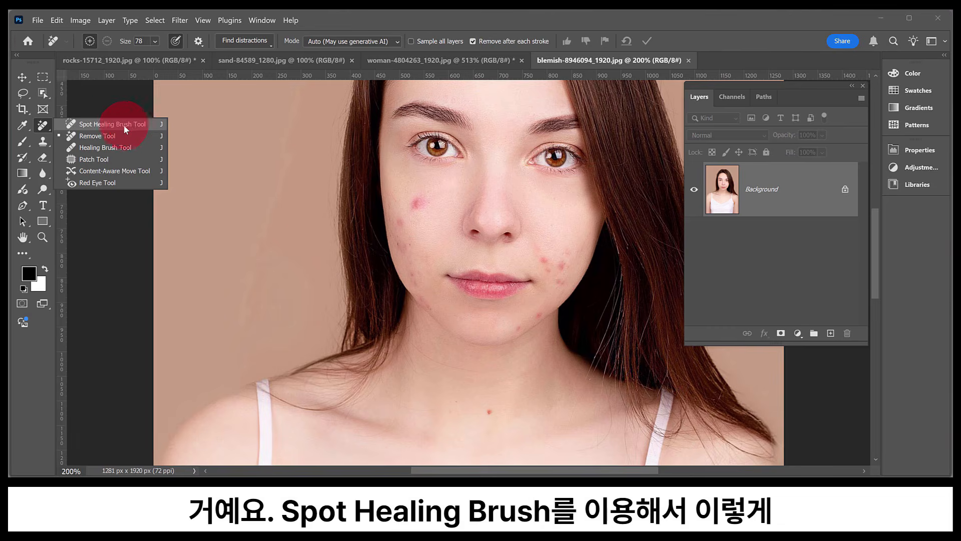
{"action": "left_click_drag", "start_coordinate": [107, 125], "coordinate": [107, 124]}
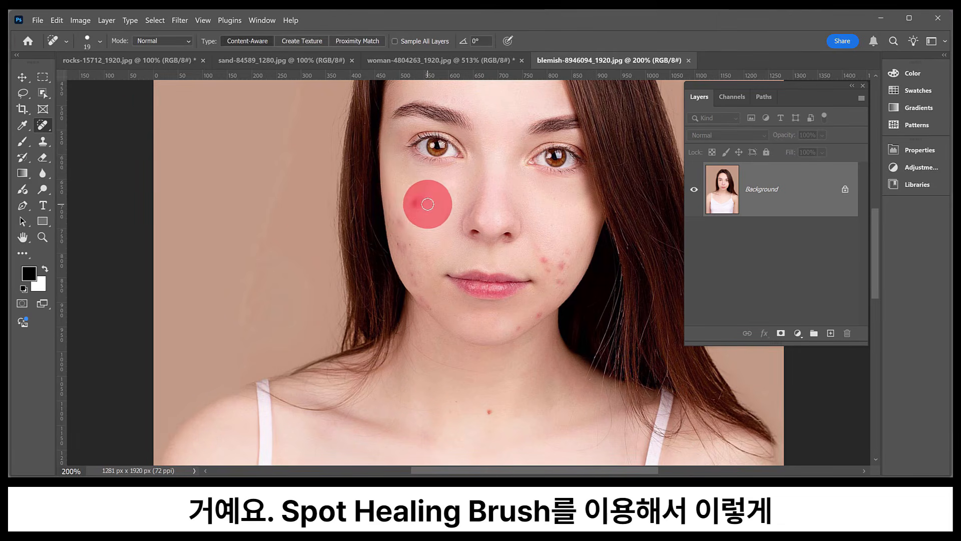
Step: Heal blemishes on both cheeks directly on the Background layer with the Spot Healing Brush, and revert the image
{"action": "left_click_drag", "start_coordinate": [426, 203], "coordinate": [418, 207]}
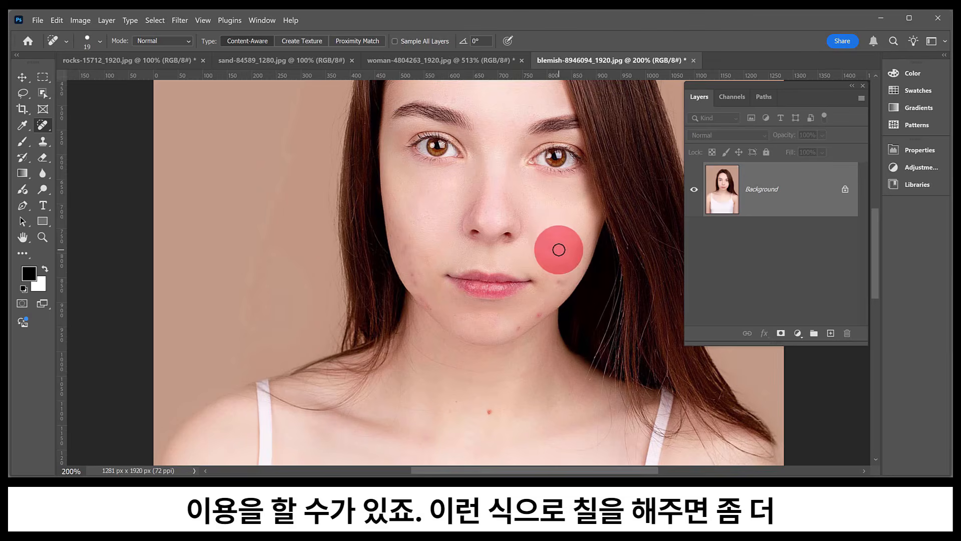
{"action": "mouse_move", "coordinate": [416, 199]}
{"action": "left_mouse_down"}
{"action": "mouse_move", "coordinate": [423, 196]}
{"action": "mouse_move", "coordinate": [409, 204]}
{"action": "mouse_move", "coordinate": [418, 221]}
{"action": "mouse_move", "coordinate": [407, 224]}
{"action": "left_mouse_up"}
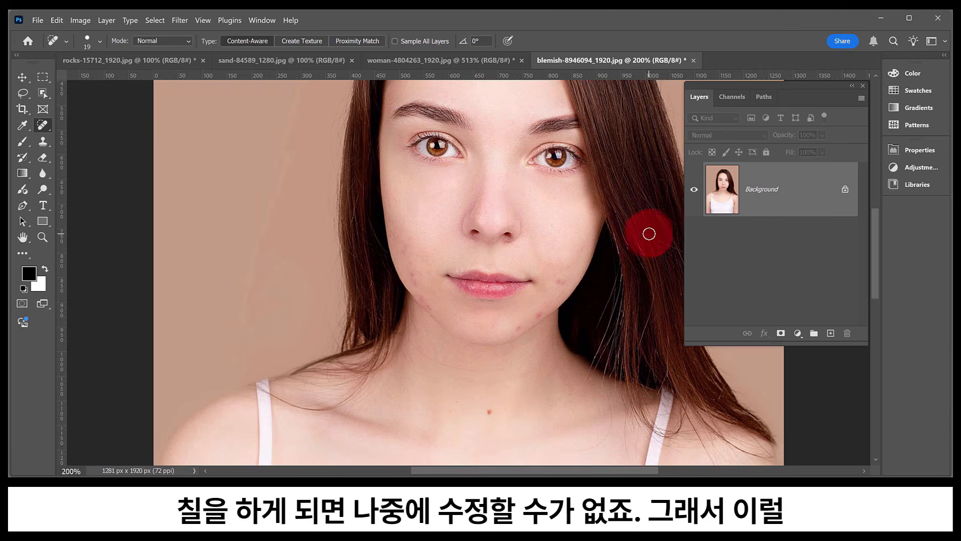
{"action": "key", "text": "F12"}
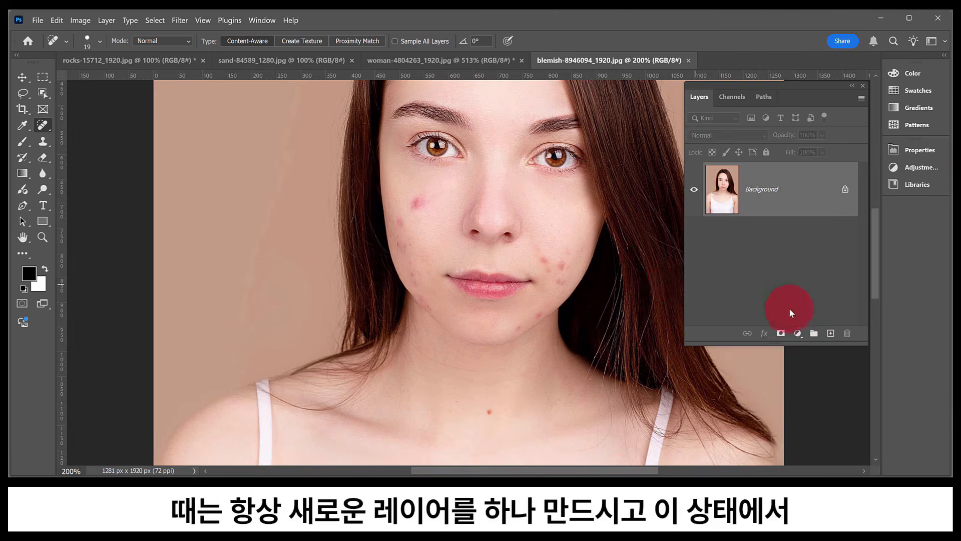
Step: Add a new empty layer above the Background and try spot healing the cheek blemishes on it with Sample All Layers off
{"action": "left_click", "coordinate": [831, 333]}
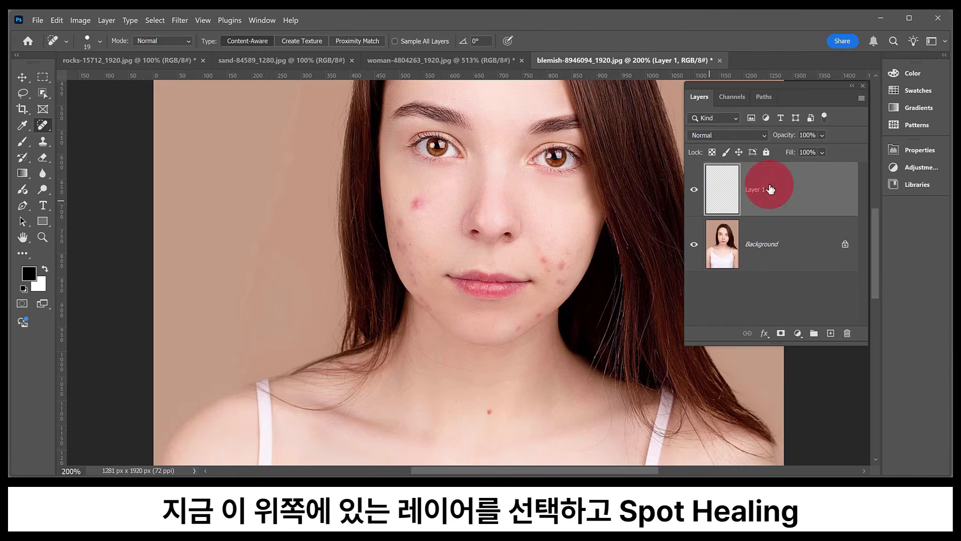
{"action": "left_click_drag", "start_coordinate": [420, 202], "coordinate": [417, 196]}
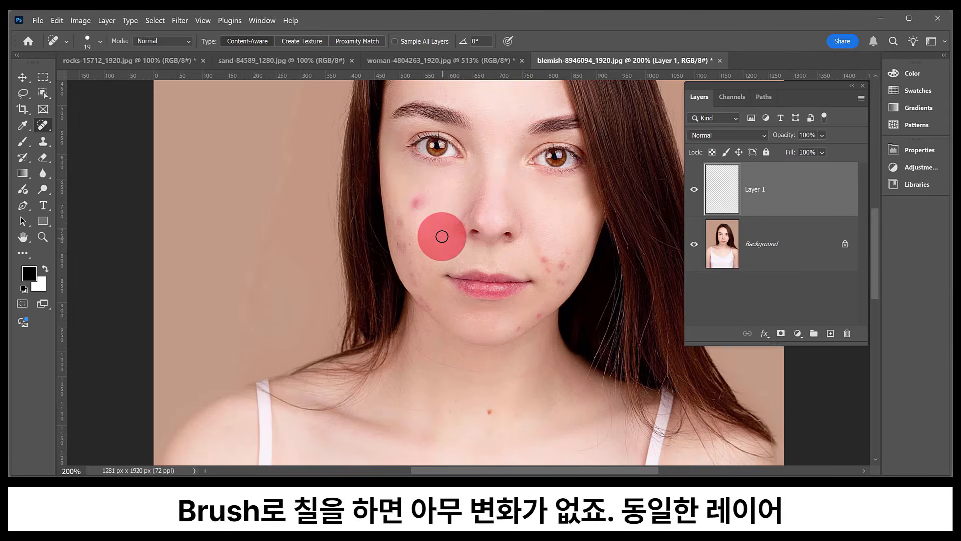
{"action": "left_click_drag", "start_coordinate": [442, 236], "coordinate": [422, 219]}
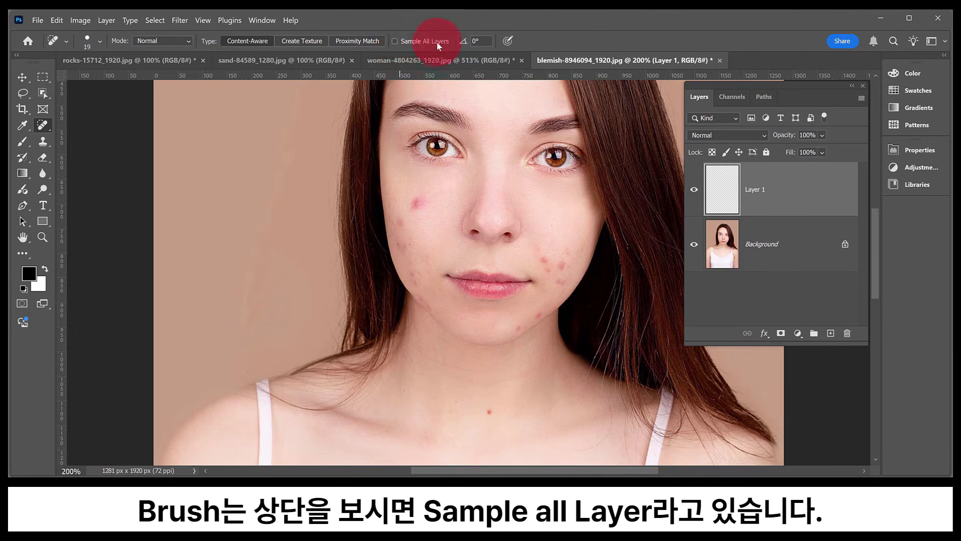
Step: Turn on Sample All Layers, heal the large red cheek blemish on Layer 1, and toggle that layer's visibility to compare
{"action": "left_click", "coordinate": [395, 41]}
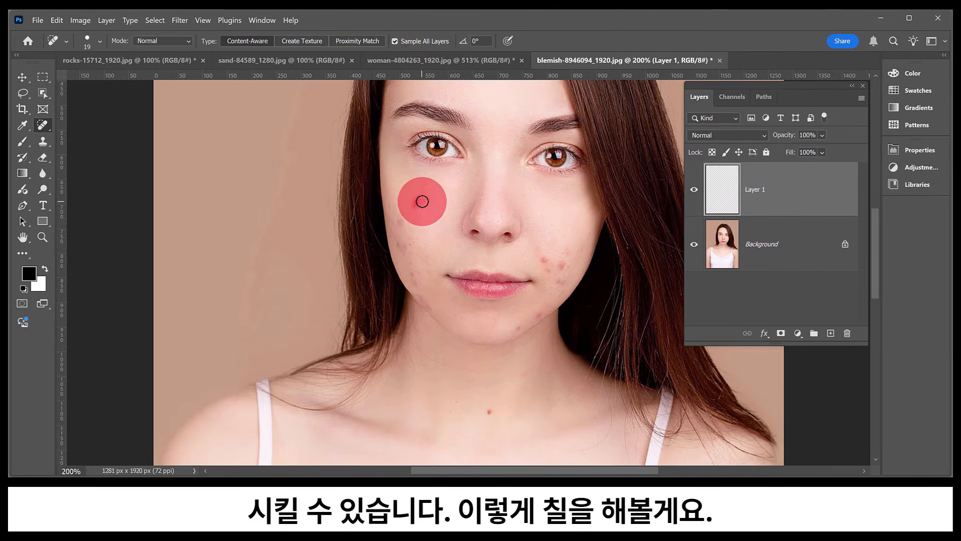
{"action": "mouse_move", "coordinate": [410, 202]}
{"action": "left_mouse_down"}
{"action": "mouse_move", "coordinate": [425, 197]}
{"action": "mouse_move", "coordinate": [411, 205]}
{"action": "left_mouse_up"}
{"action": "left_click_drag", "start_coordinate": [532, 273], "coordinate": [531, 272]}
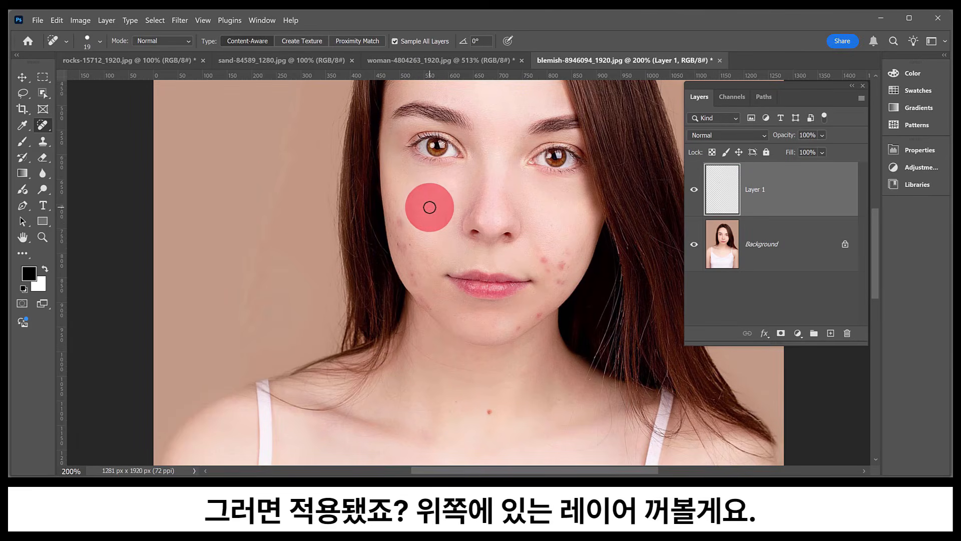
{"action": "left_click", "coordinate": [694, 190]}
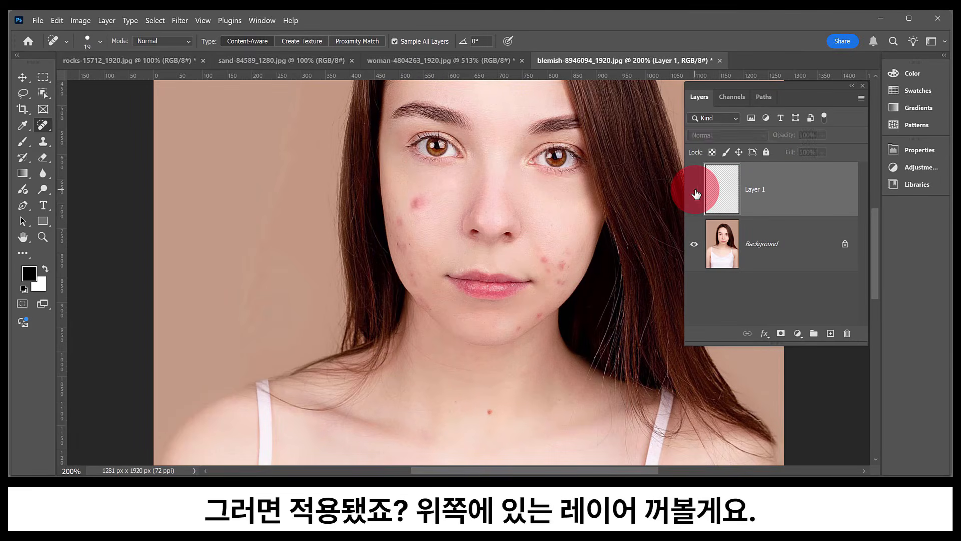
{"action": "left_click", "coordinate": [694, 190]}
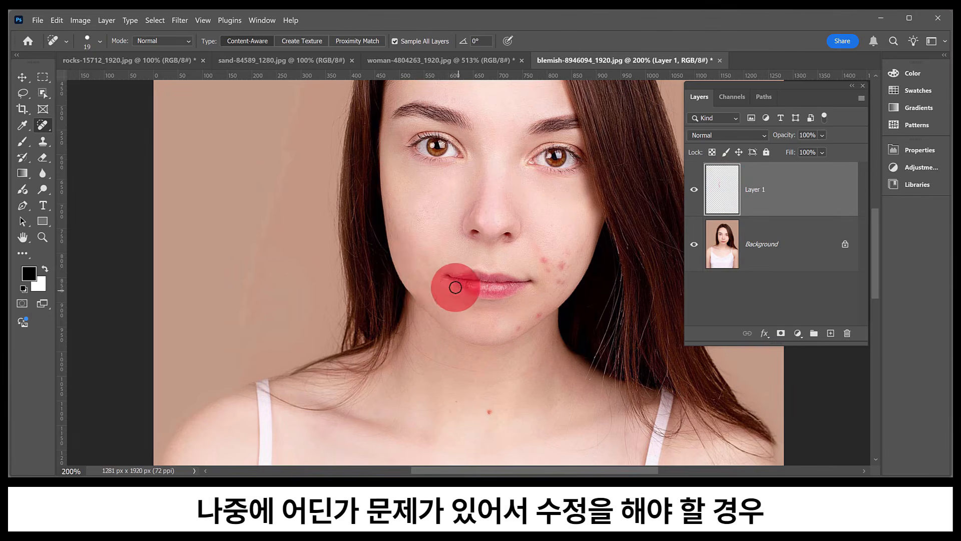
Step: Heal the spots on the cheek near the mouth corner on Layer 1, and hide the Background layer to isolate the healing strokes
{"action": "left_click_drag", "start_coordinate": [533, 245], "coordinate": [554, 280]}
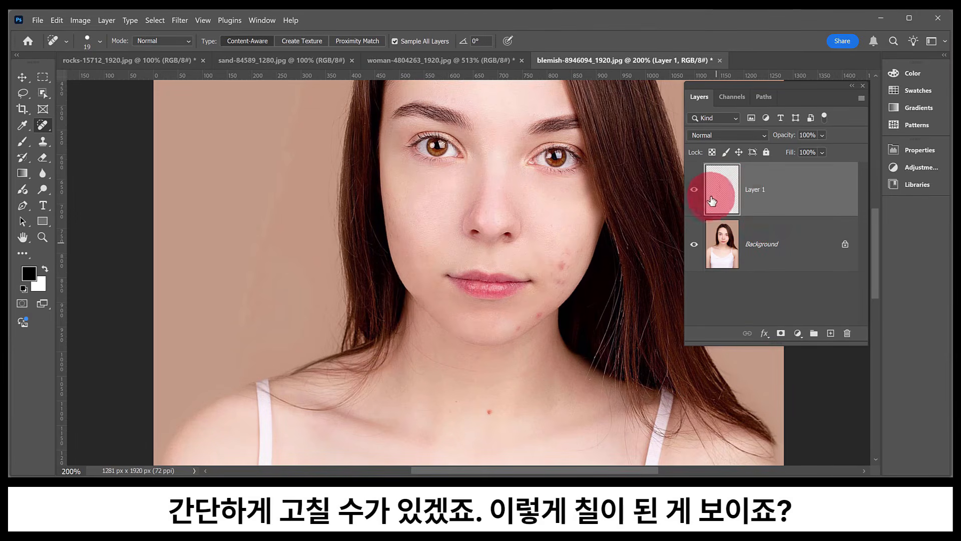
{"action": "left_click", "coordinate": [693, 244]}
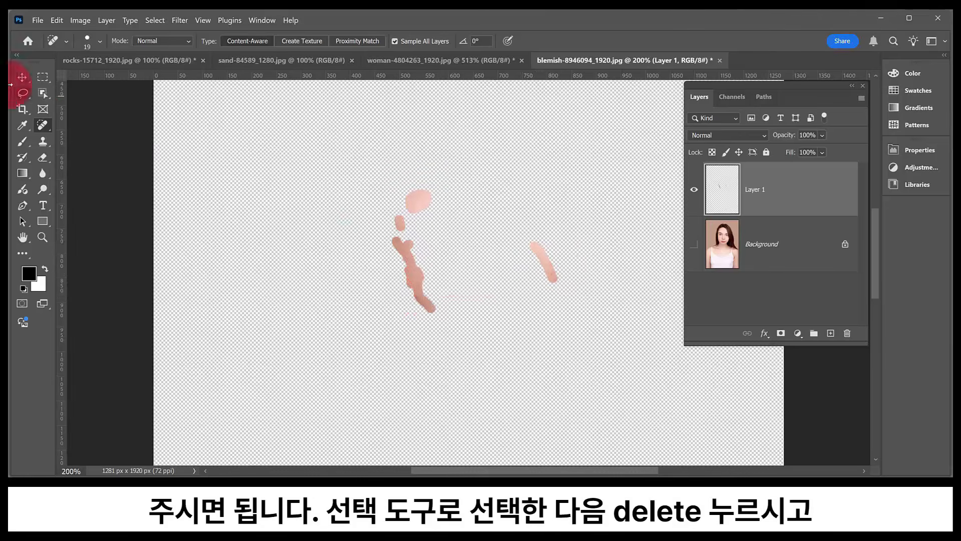
Step: Delete the isolated healing stroke near the mouth corner from Layer 1 using a rectangular selection, deselect, and show the Background layer again
{"action": "left_click", "coordinate": [43, 77]}
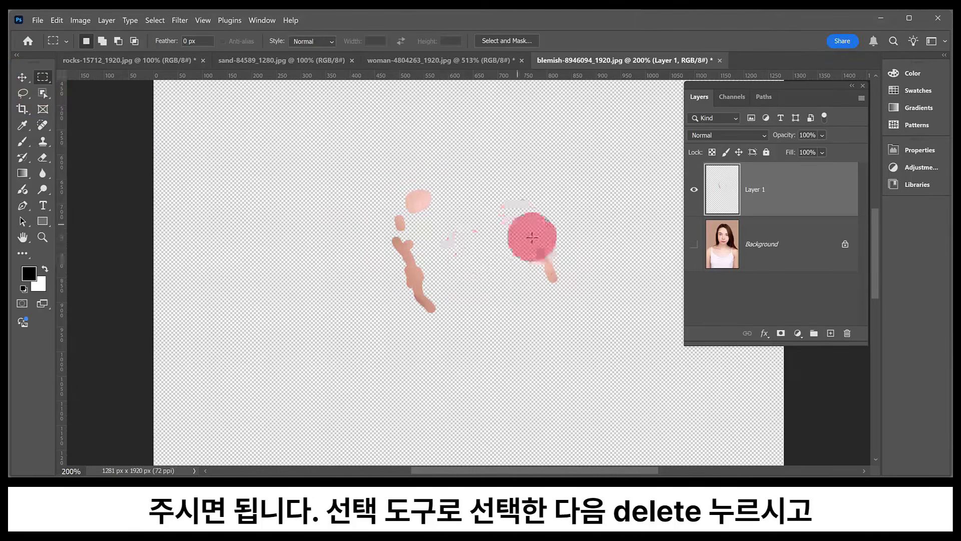
{"action": "left_click_drag", "start_coordinate": [517, 223], "coordinate": [583, 299]}
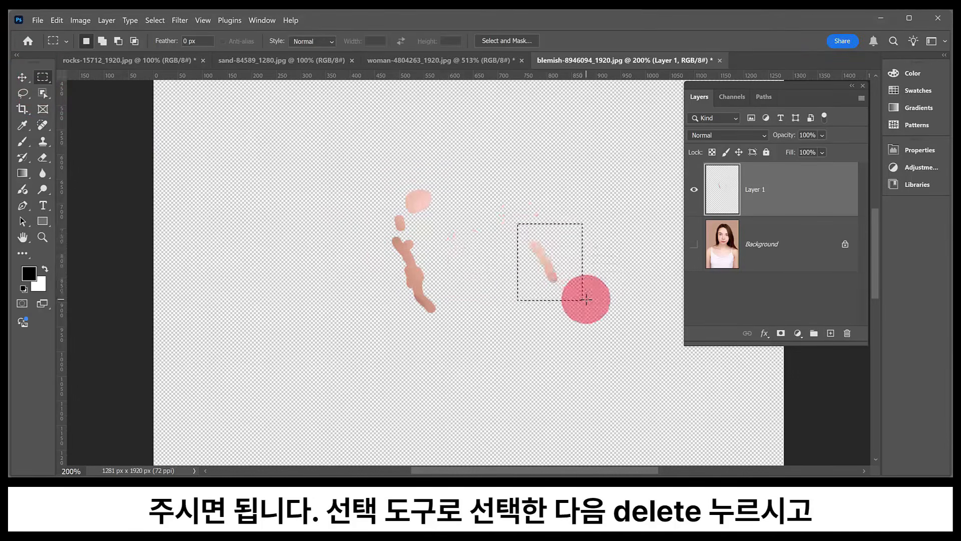
{"action": "key", "text": "ctrl+d"}
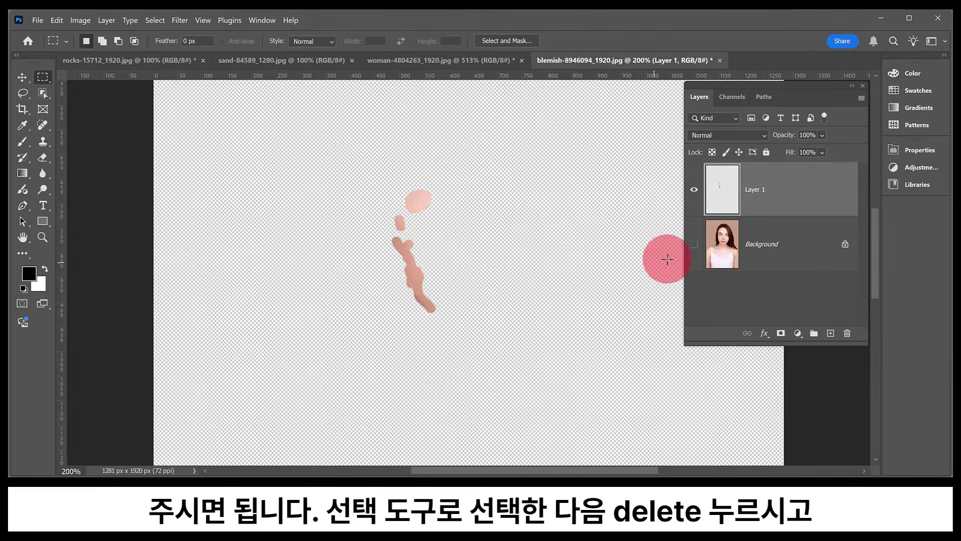
{"action": "left_click", "coordinate": [694, 245]}
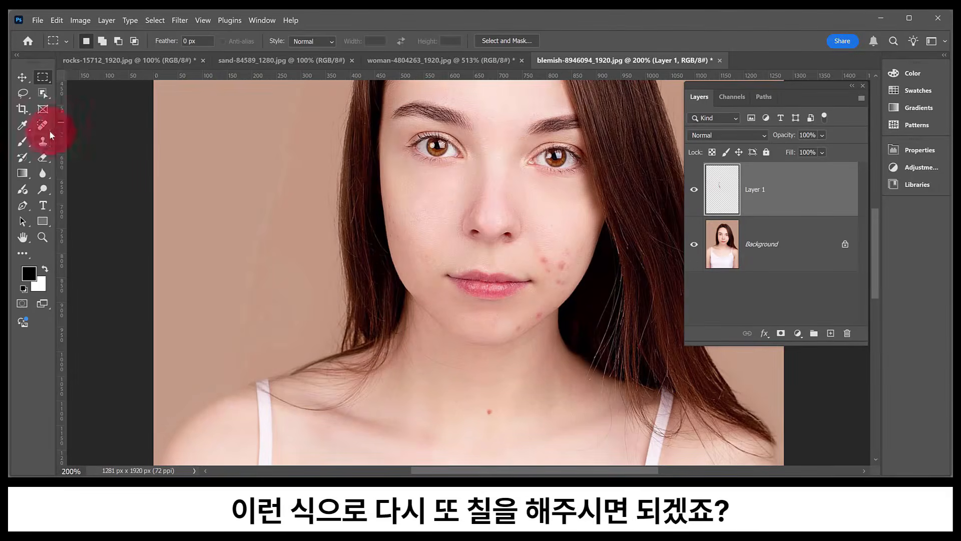
Step: Clone clean skin over the cheek blemishes beside the mouth corner on Layer 1 with an 18 px Clone Stamp brush sampling Current & Below
{"action": "left_click", "coordinate": [43, 144]}
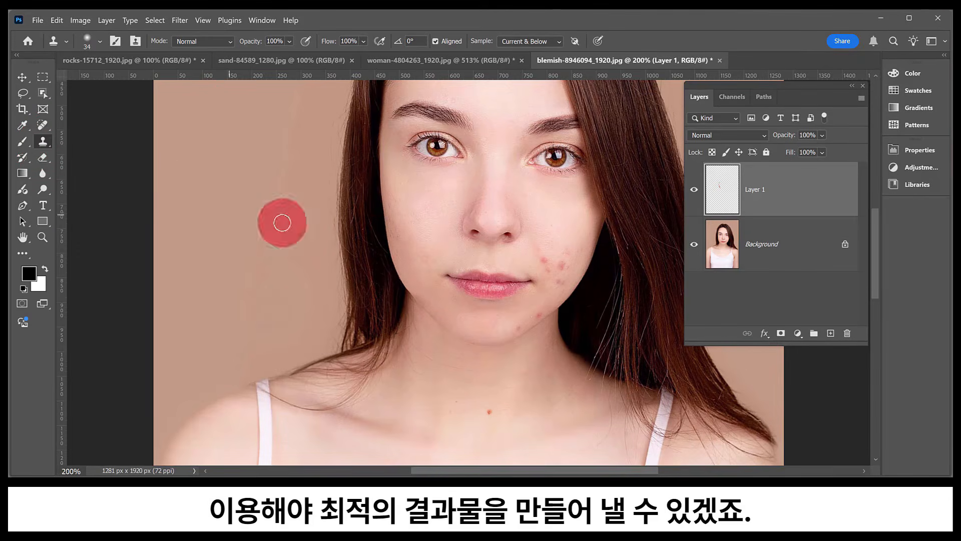
{"action": "left_click", "coordinate": [42, 148]}
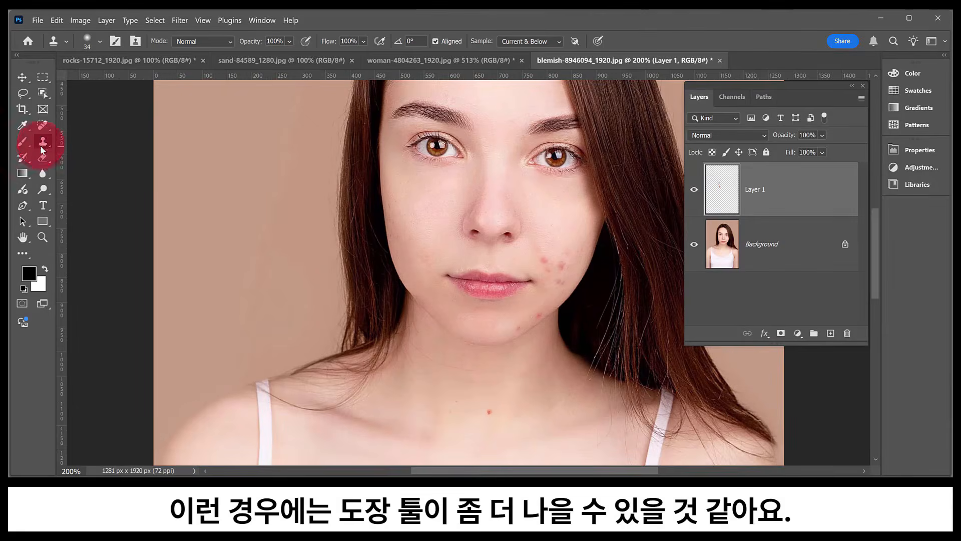
{"action": "left_click", "coordinate": [100, 41]}
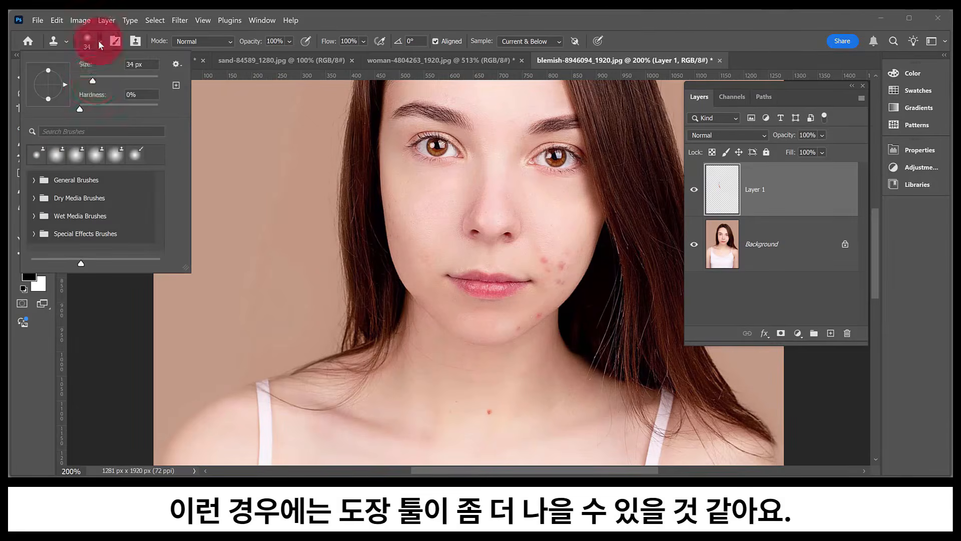
{"action": "left_click_drag", "start_coordinate": [93, 83], "coordinate": [85, 82]}
{"action": "left_click", "coordinate": [271, 81]}
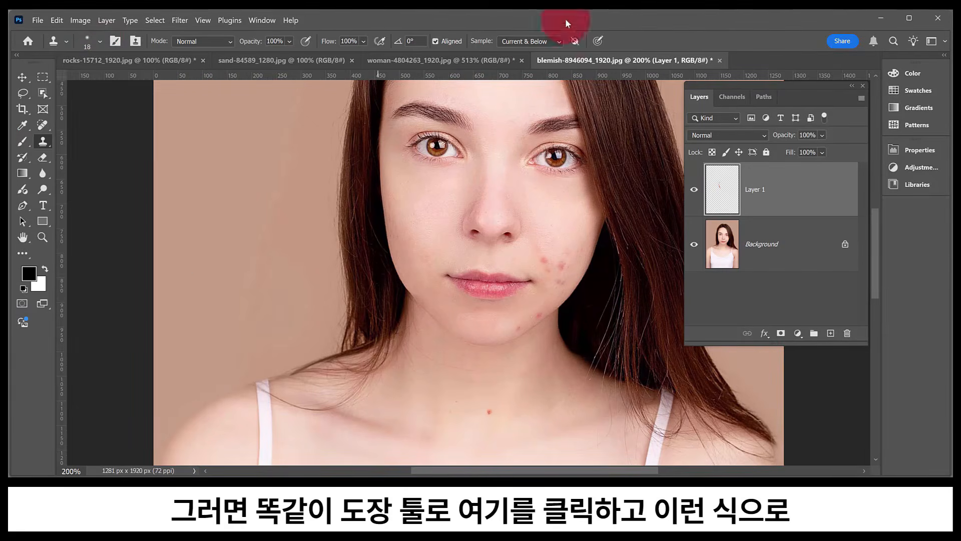
{"action": "left_click", "coordinate": [540, 268], "text": "alt"}
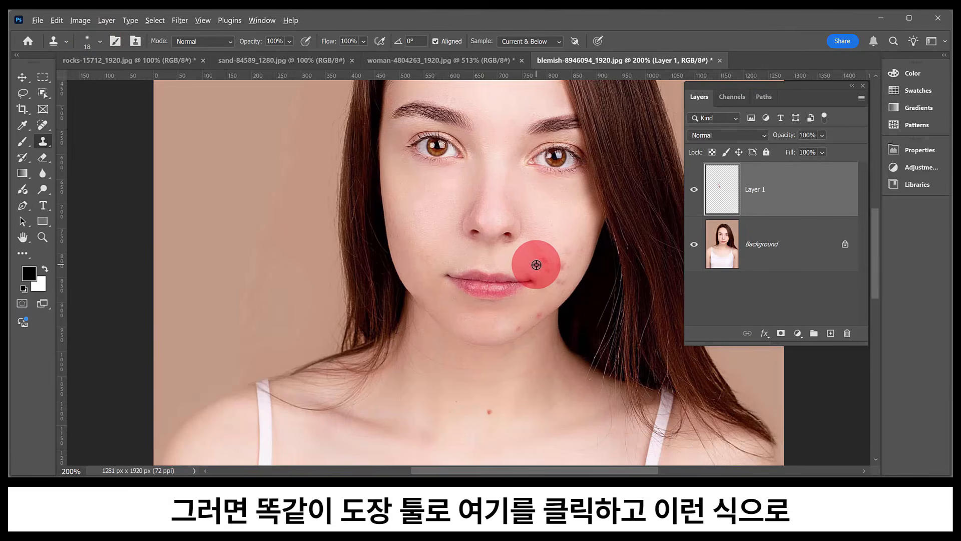
{"action": "mouse_move", "coordinate": [545, 259]}
{"action": "left_mouse_down"}
{"action": "mouse_move", "coordinate": [513, 309]}
{"action": "mouse_move", "coordinate": [546, 255]}
{"action": "mouse_move", "coordinate": [567, 282]}
{"action": "mouse_move", "coordinate": [551, 258]}
{"action": "left_mouse_up"}
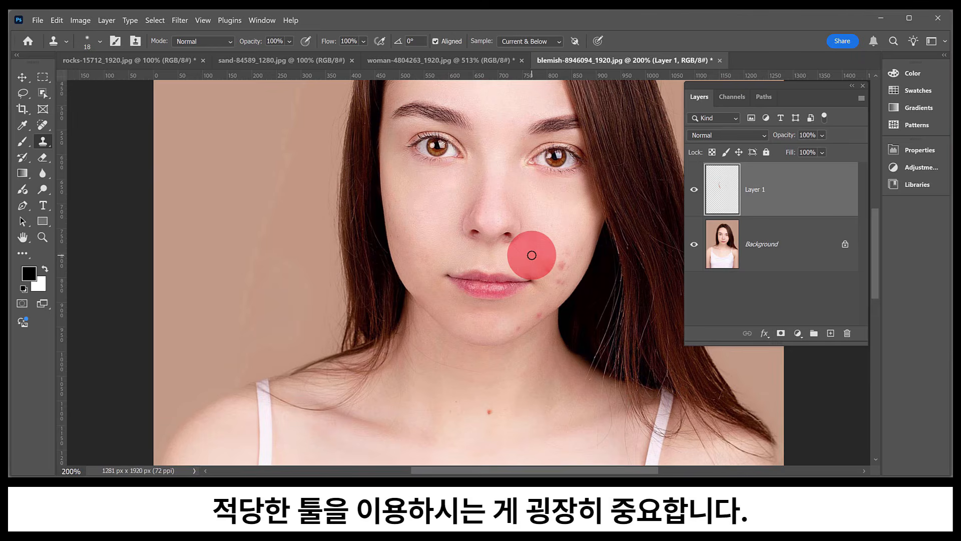
{"action": "left_click_drag", "start_coordinate": [531, 255], "coordinate": [562, 266]}
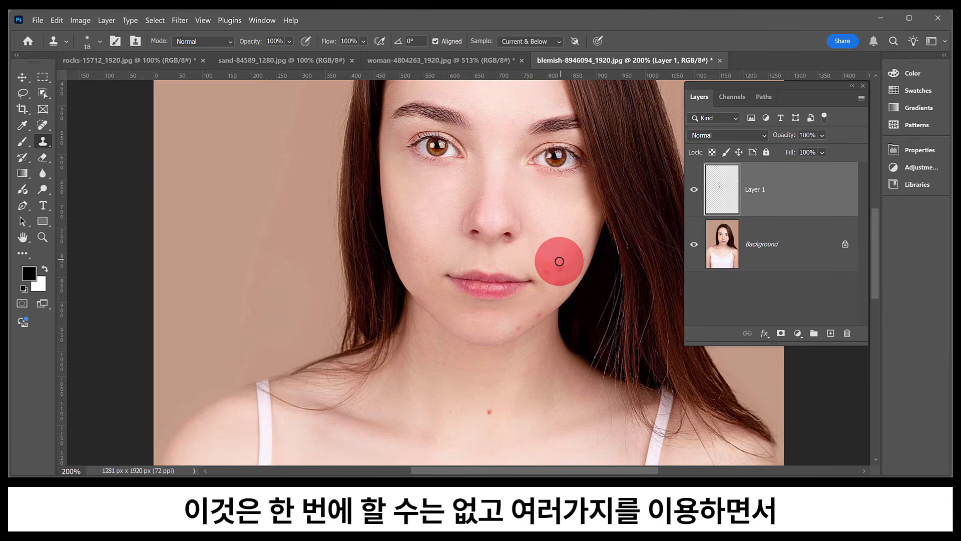
{"action": "mouse_move", "coordinate": [559, 261]}
{"action": "left_mouse_down"}
{"action": "mouse_move", "coordinate": [575, 305]}
{"action": "mouse_move", "coordinate": [545, 251]}
{"action": "mouse_move", "coordinate": [550, 267]}
{"action": "left_mouse_up"}
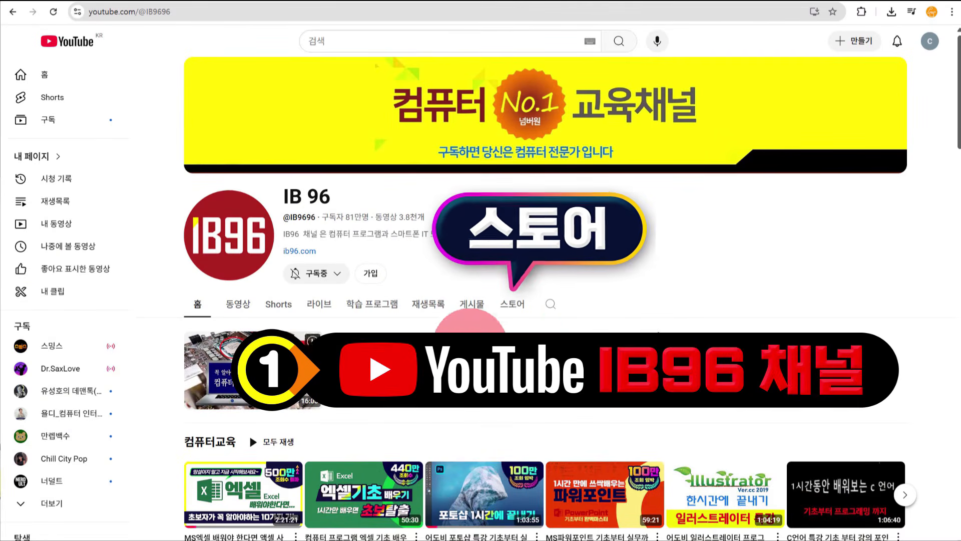
Step: Switch to the browser and open the Photoshop 2025 course in the IB 96 YouTube channel's store
{"action": "left_click", "coordinate": [510, 309]}
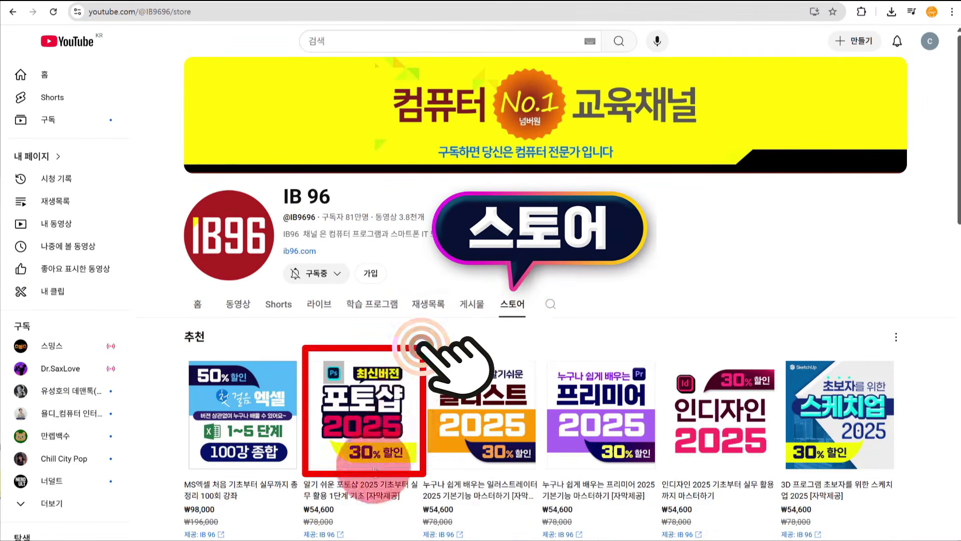
{"action": "left_click", "coordinate": [368, 410]}
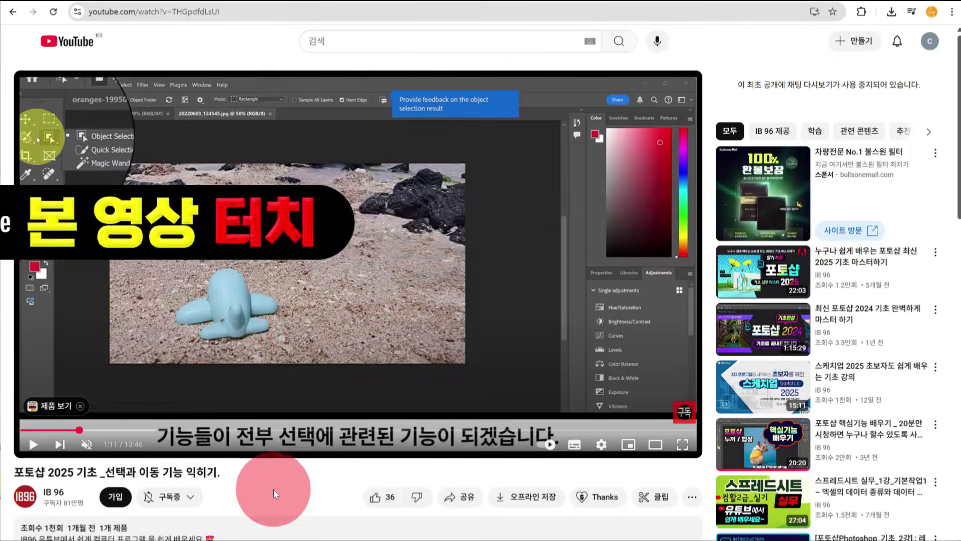
Step: View the Photoshop 2025 selection video's tagged products, expand its description, and open the linked Photoshop 2025 course purchase page
{"action": "left_click", "coordinate": [67, 407]}
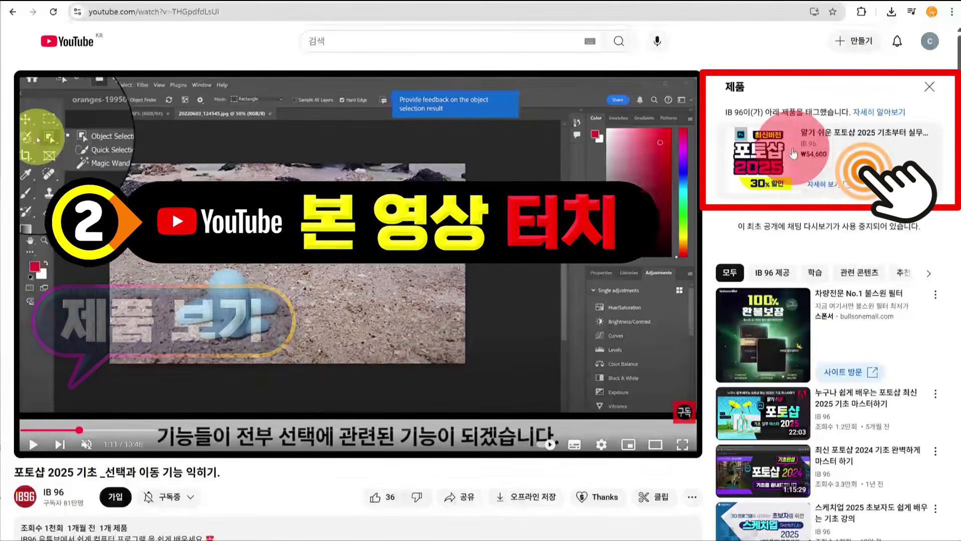
{"action": "scroll", "coordinate": [321, 358], "scroll_direction": "down", "scroll_amount": 3}
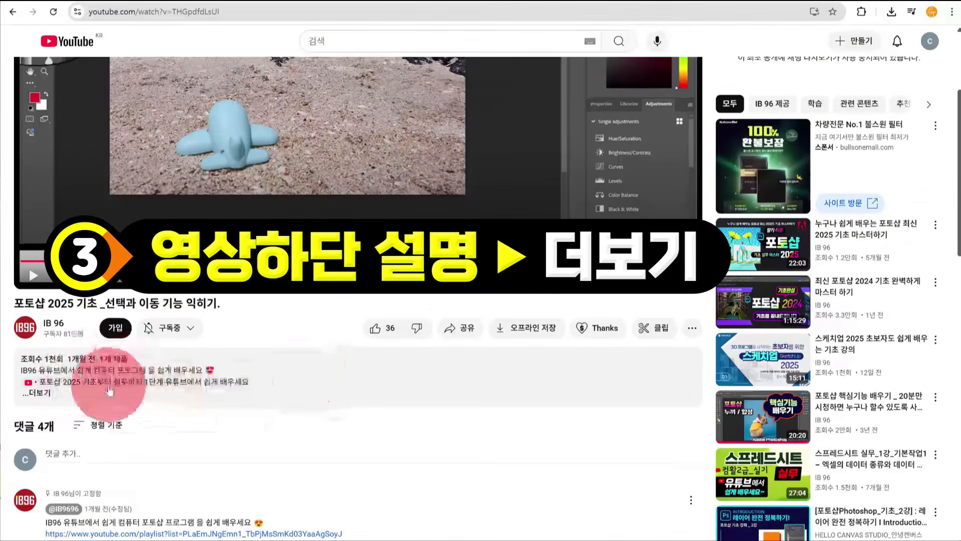
{"action": "left_click", "coordinate": [36, 392]}
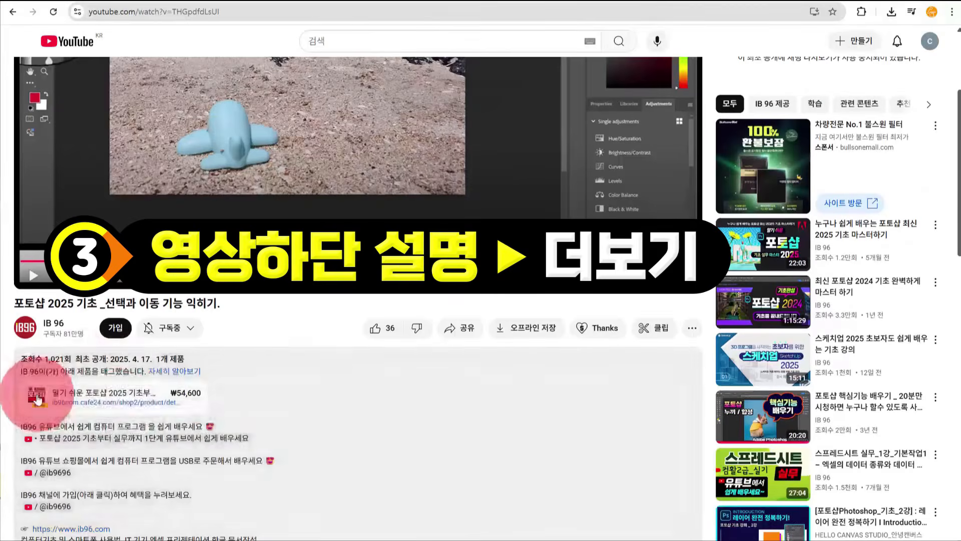
{"action": "left_click", "coordinate": [123, 408]}
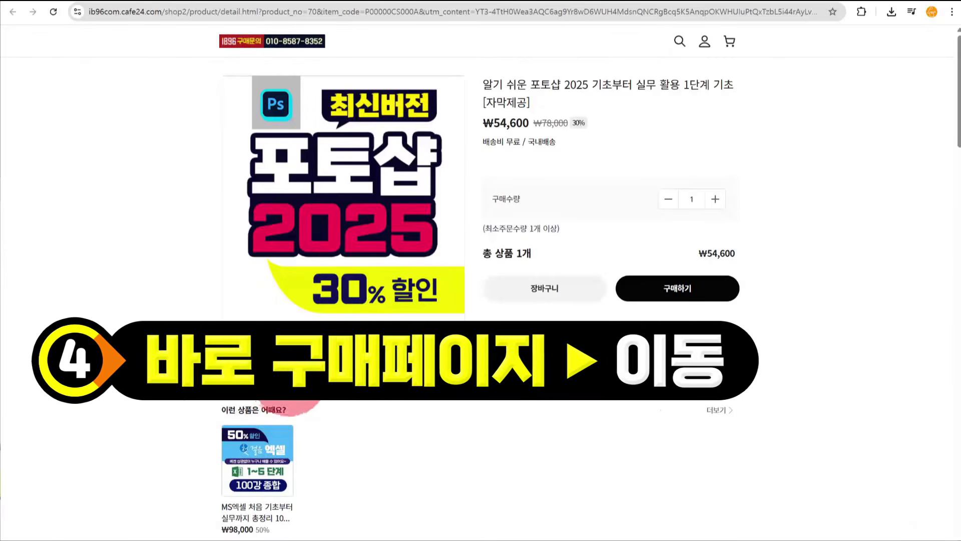